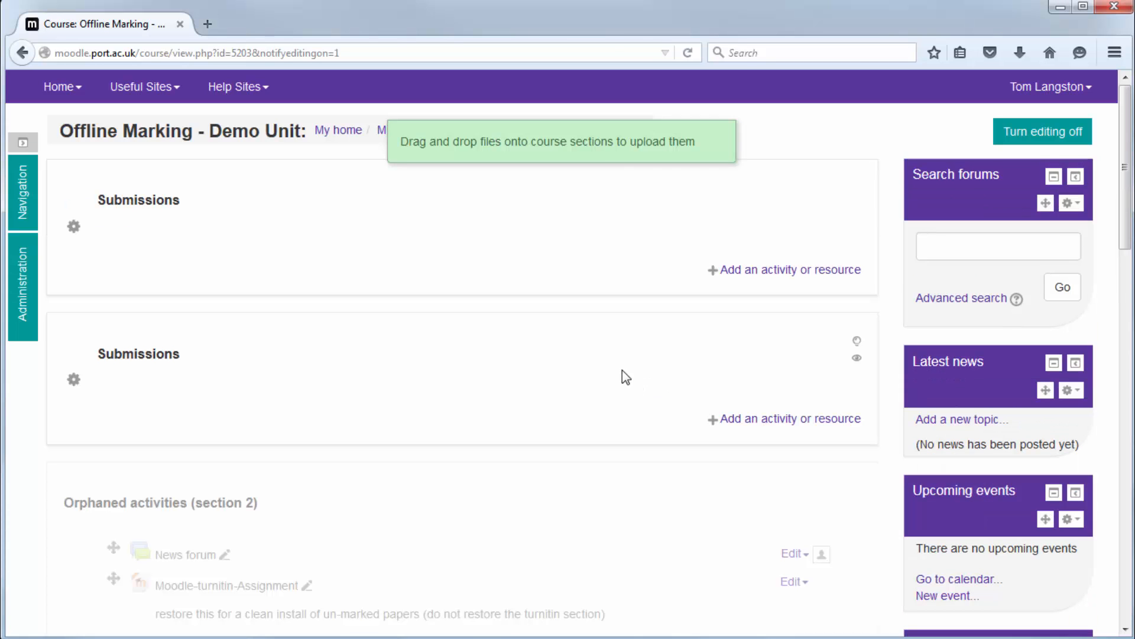
Step: Add a Turnitin Assignment 2 activity to the second Submissions section of the course page
{"action": "left_click", "coordinate": [784, 419]}
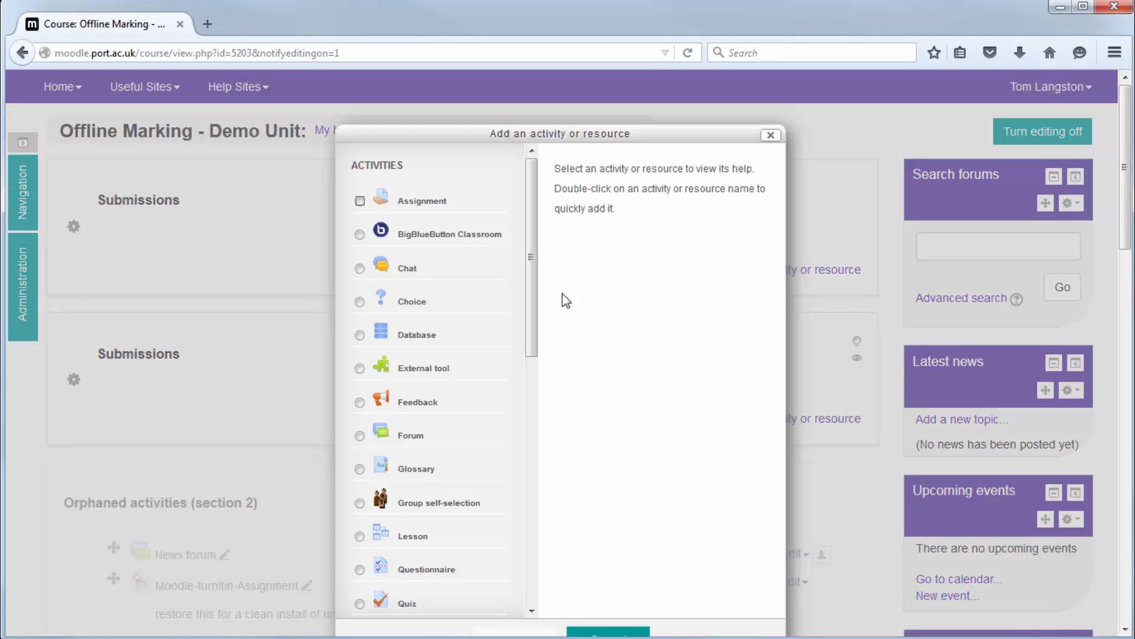
{"action": "left_click_drag", "start_coordinate": [533, 279], "coordinate": [523, 414]}
{"action": "left_click", "coordinate": [456, 417]}
{"action": "scroll", "coordinate": [778, 427], "scroll_direction": "down", "scroll_amount": 3}
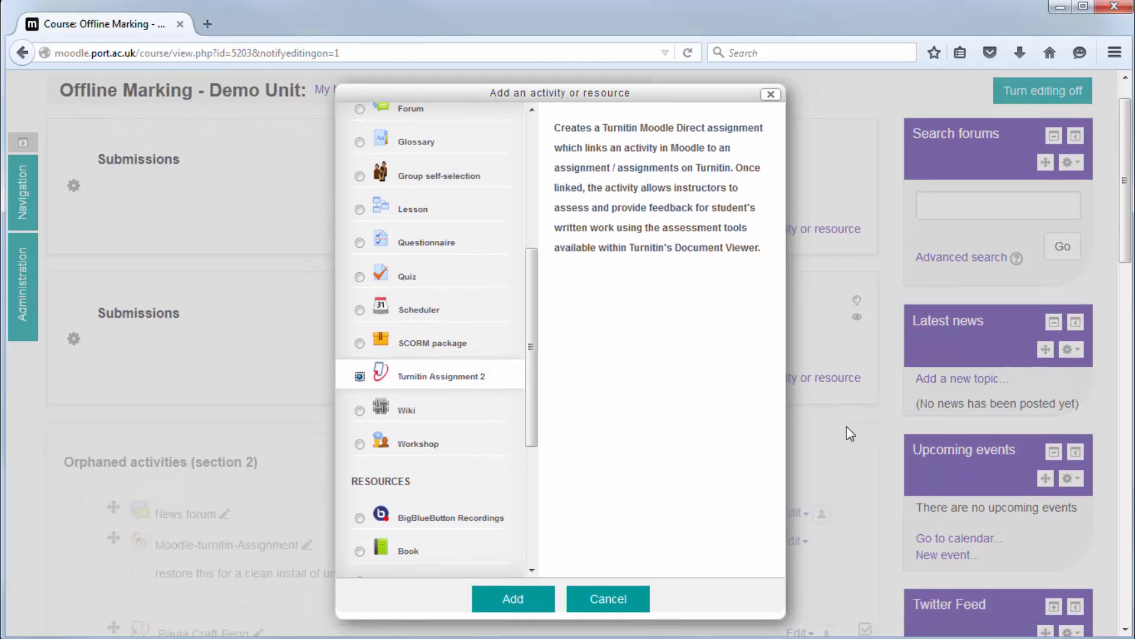
{"action": "left_click", "coordinate": [514, 544]}
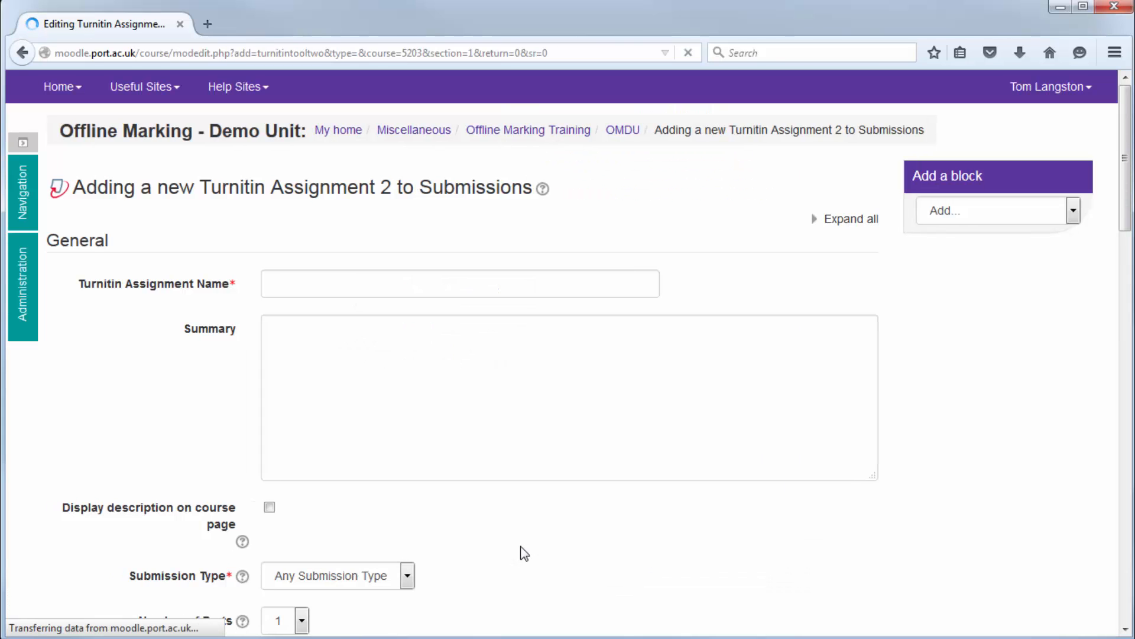
Step: Name the assignment "Turnitin Submission" and enter the summary "Please submit your draft and final submissions."
{"action": "left_click", "coordinate": [399, 282]}
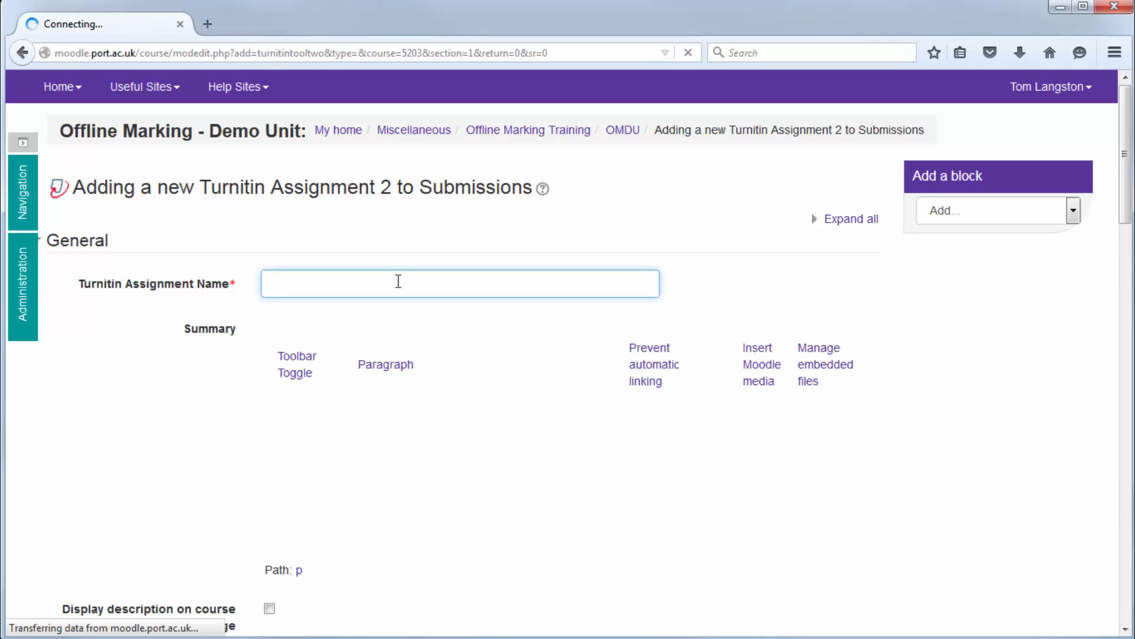
{"action": "type", "text": "Turn"}
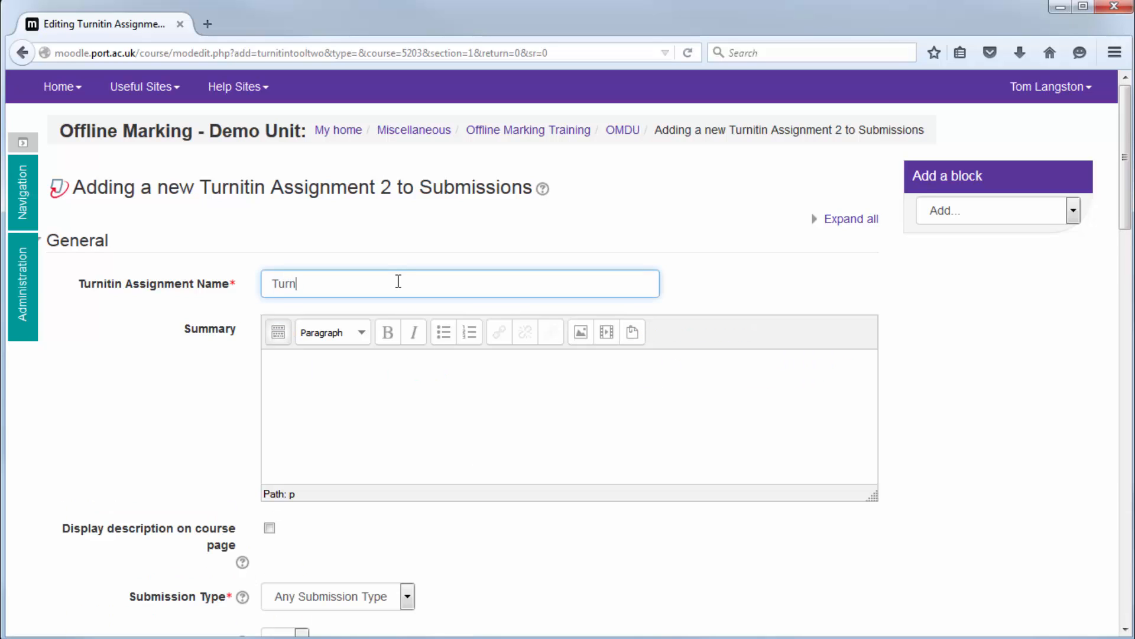
{"action": "type", "text": "itin Submission"}
{"action": "scroll", "coordinate": [943, 343], "scroll_direction": "down", "scroll_amount": 3}
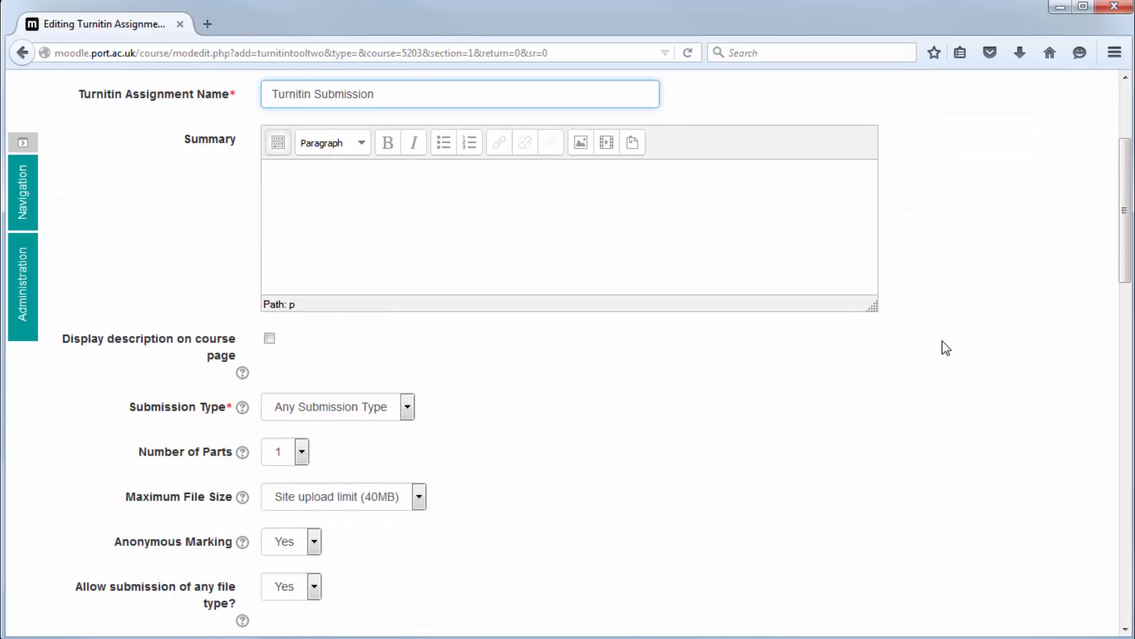
{"action": "left_click", "coordinate": [701, 276]}
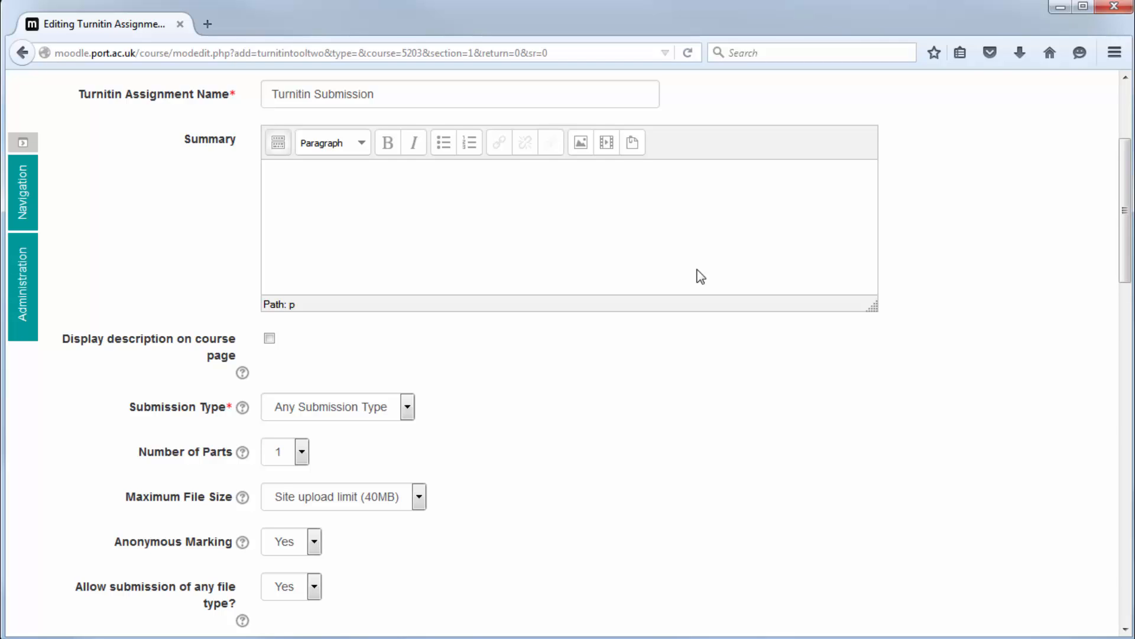
{"action": "type", "text": "Please submit your draft "}
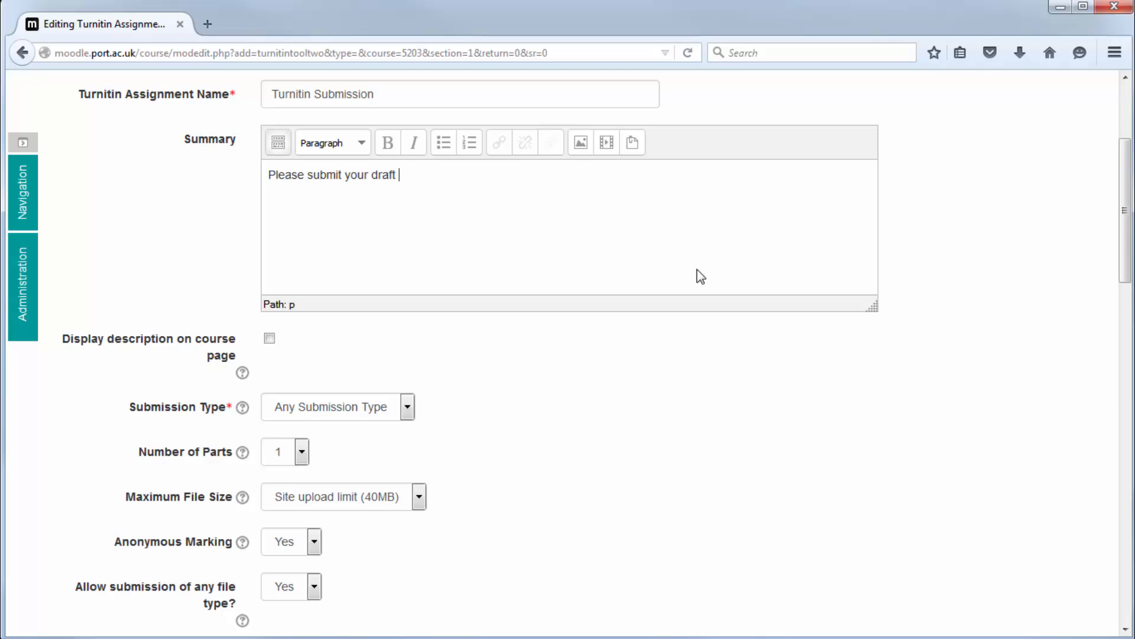
{"action": "type", "text": "and final submissions."}
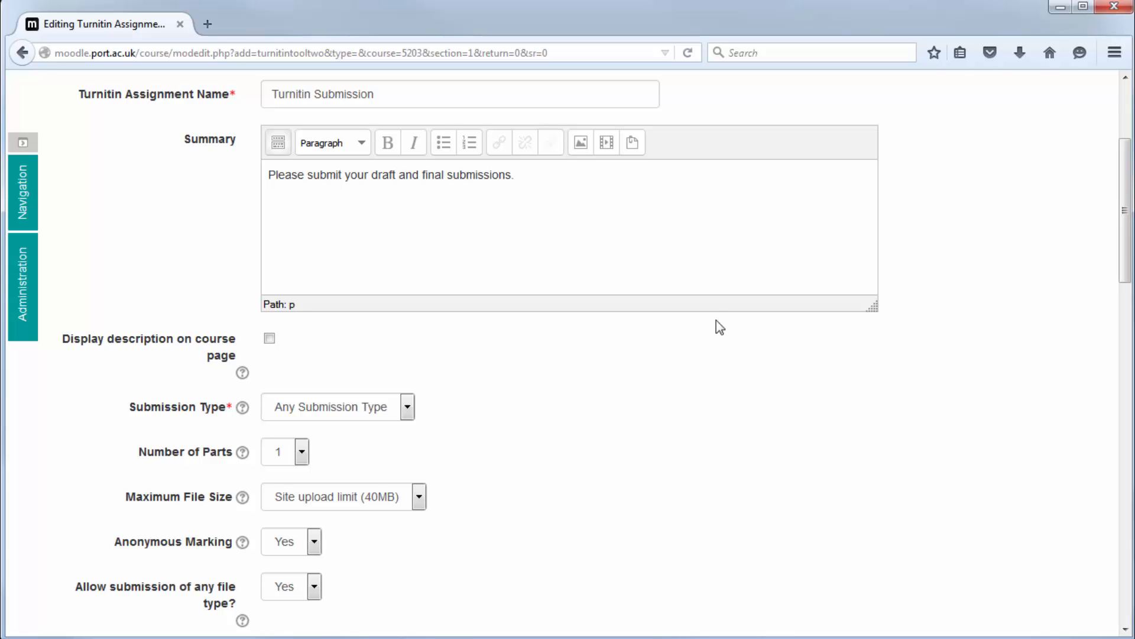
Step: Set the assignment's submission type to File Upload and its number of parts to 2
{"action": "scroll", "coordinate": [715, 375], "scroll_direction": "down", "scroll_amount": 3}
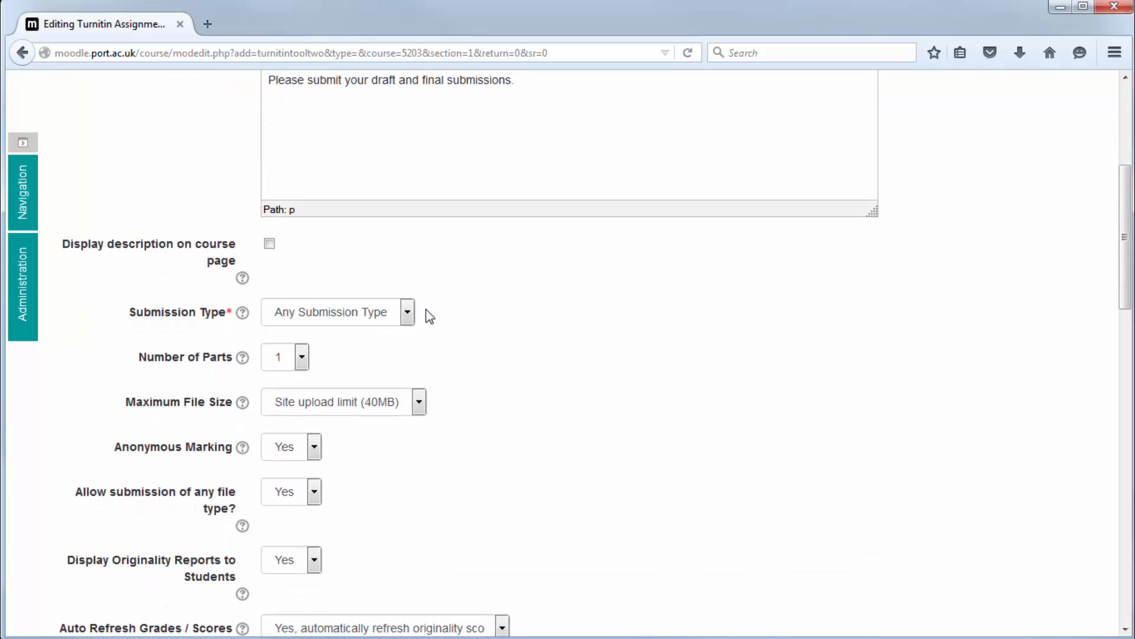
{"action": "left_click", "coordinate": [408, 313]}
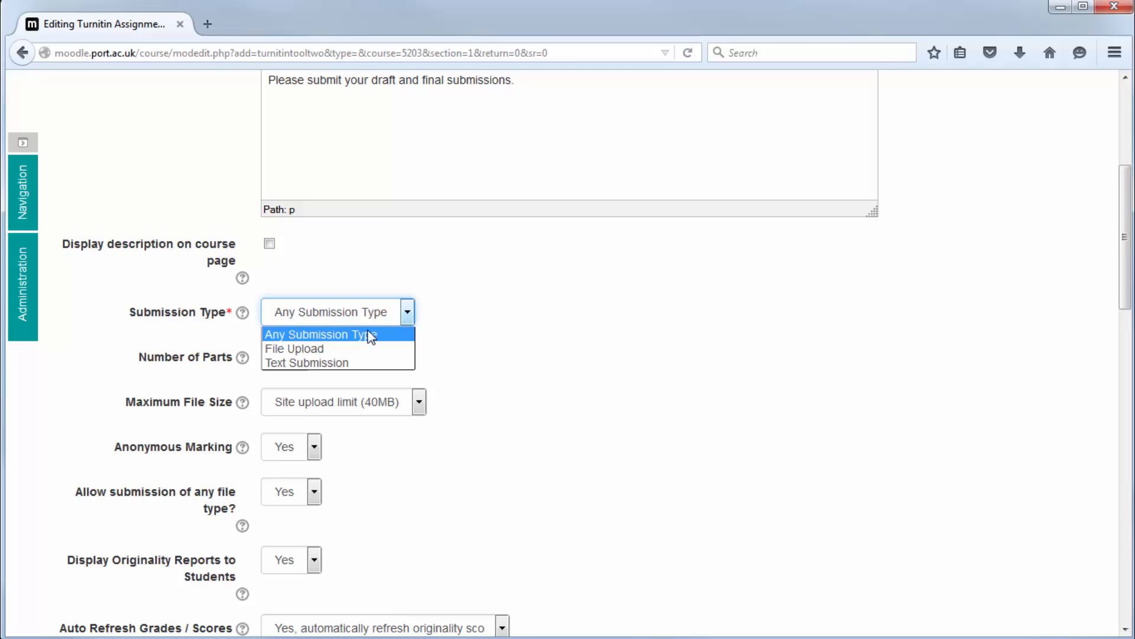
{"action": "left_click", "coordinate": [378, 348]}
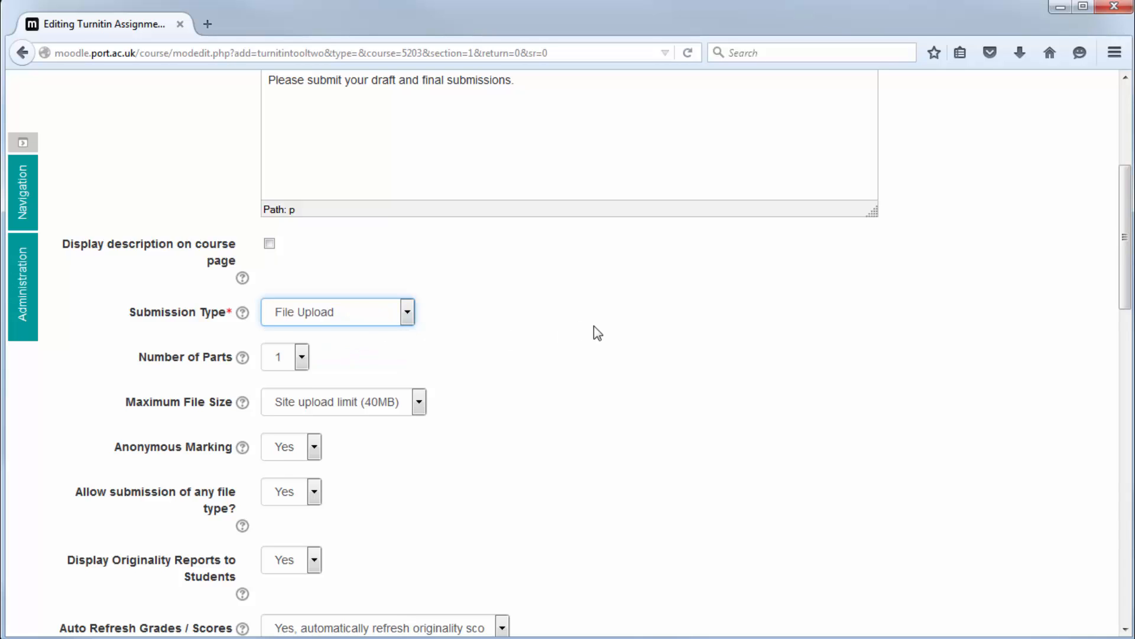
{"action": "scroll", "coordinate": [594, 326], "scroll_direction": "down", "scroll_amount": 3}
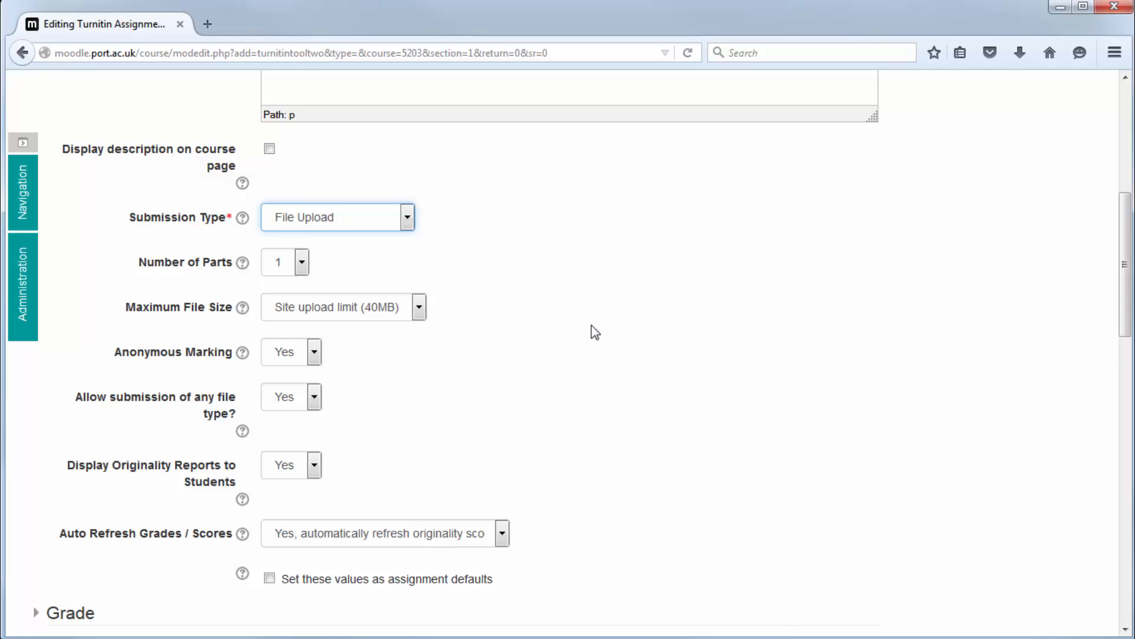
{"action": "left_click", "coordinate": [302, 263]}
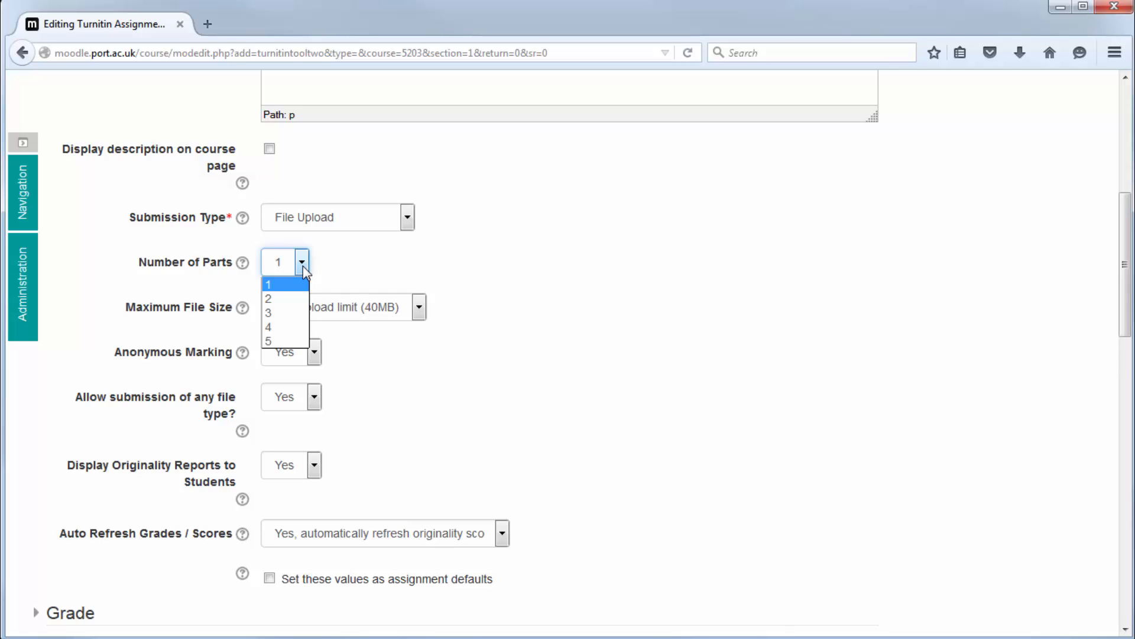
{"action": "left_click", "coordinate": [274, 299]}
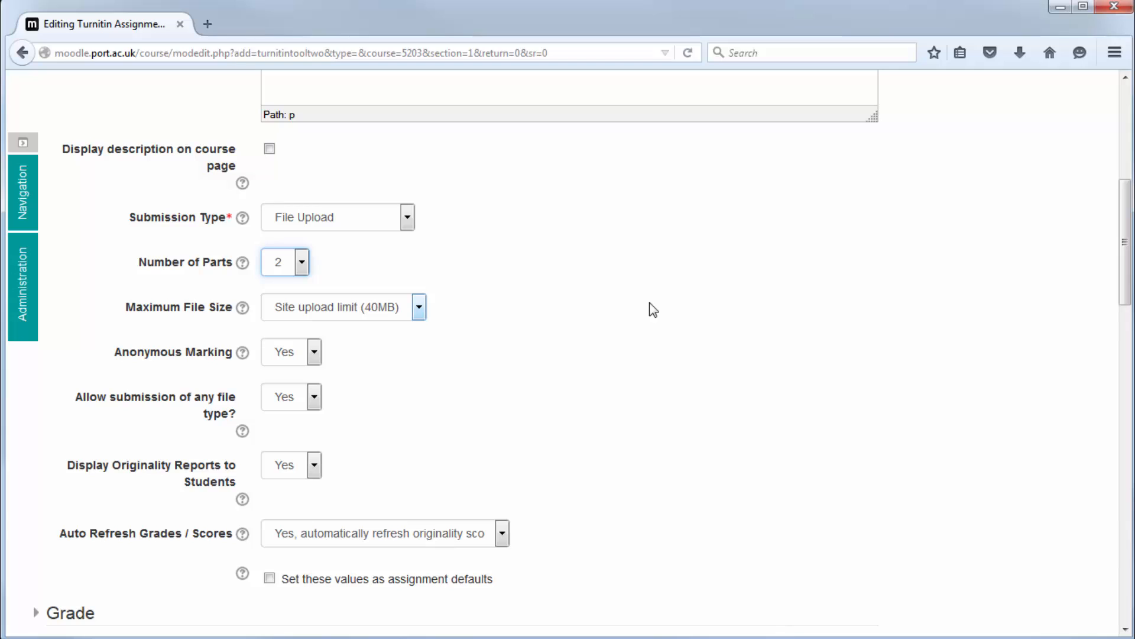
Step: Review the general assignment settings, including the available maximum file sizes and the auto refresh choices for grades and scores
{"action": "scroll", "coordinate": [653, 308], "scroll_direction": "down", "scroll_amount": 2}
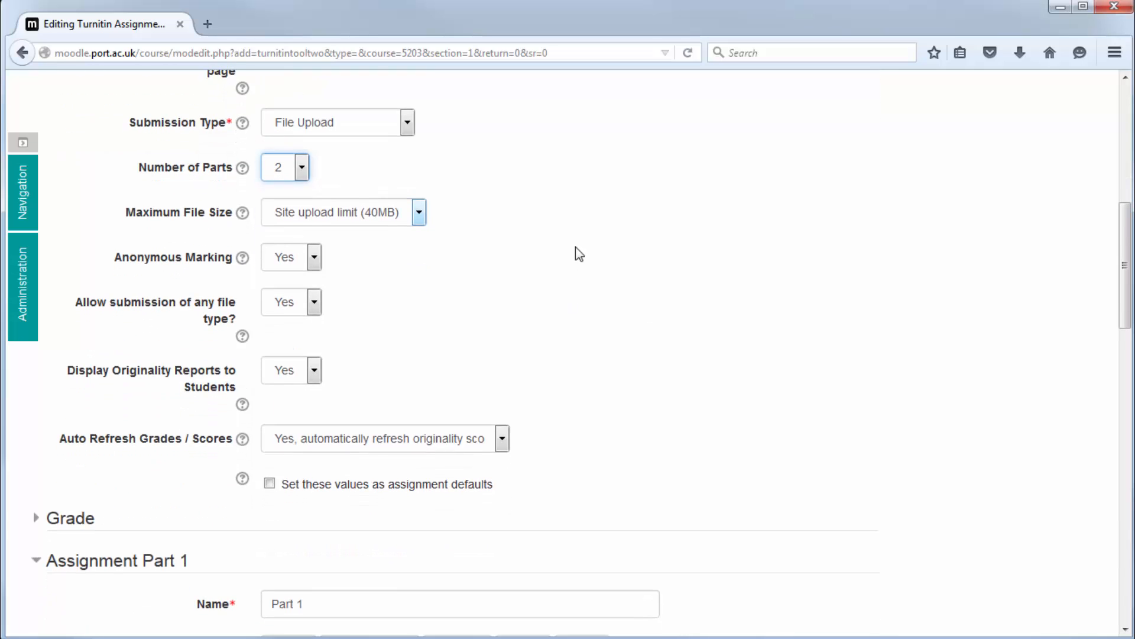
{"action": "left_click", "coordinate": [419, 212]}
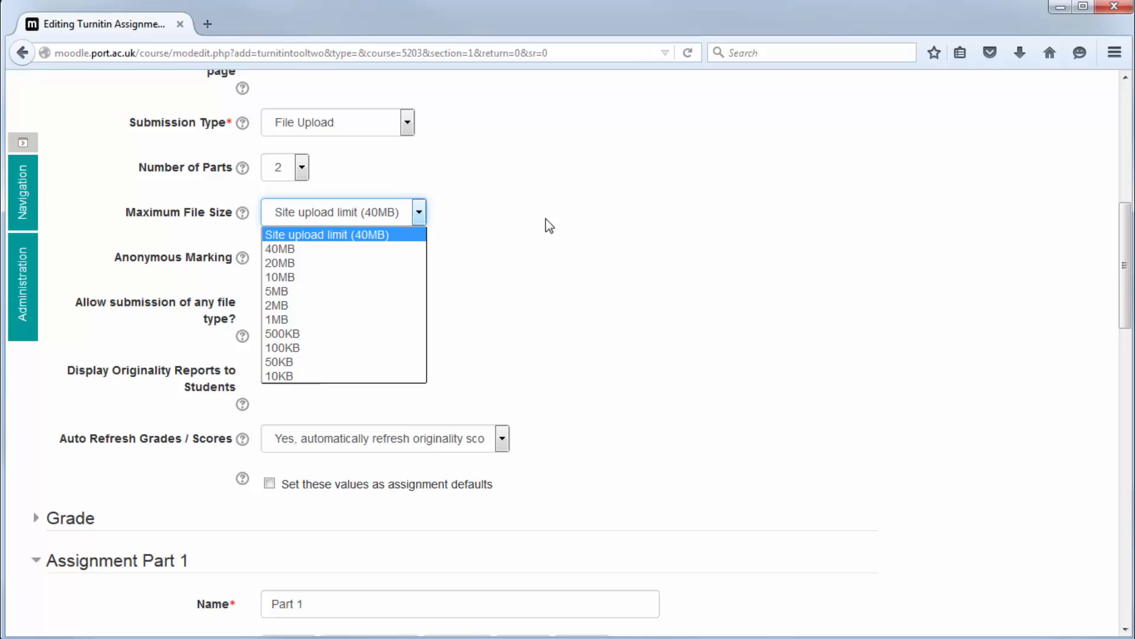
{"action": "left_click", "coordinate": [593, 225]}
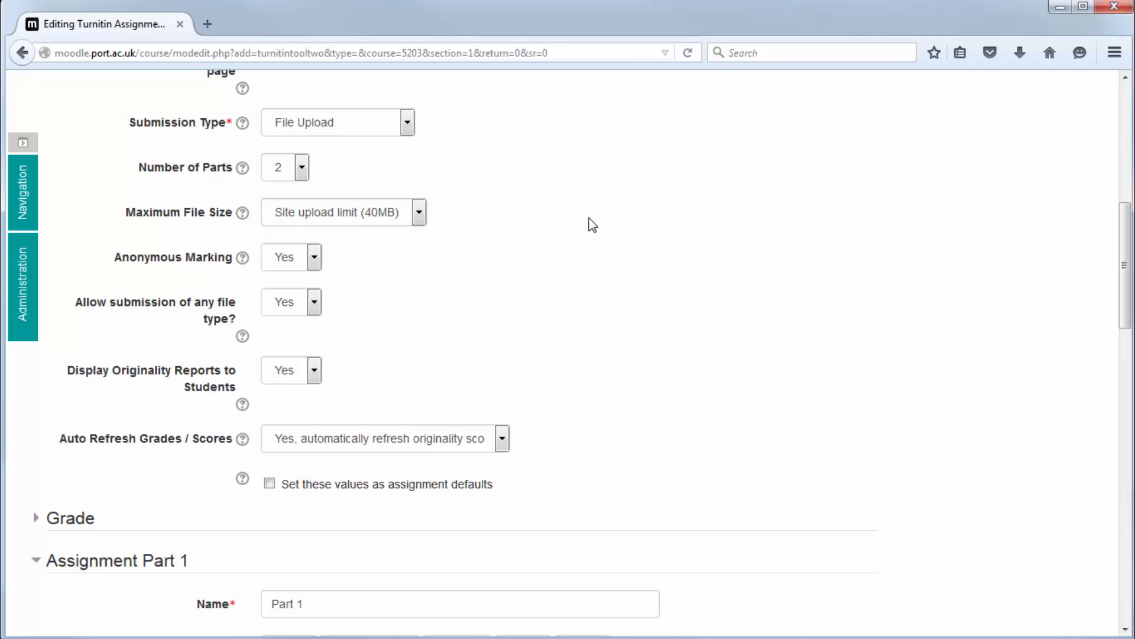
{"action": "scroll", "coordinate": [583, 237], "scroll_direction": "down", "scroll_amount": 2}
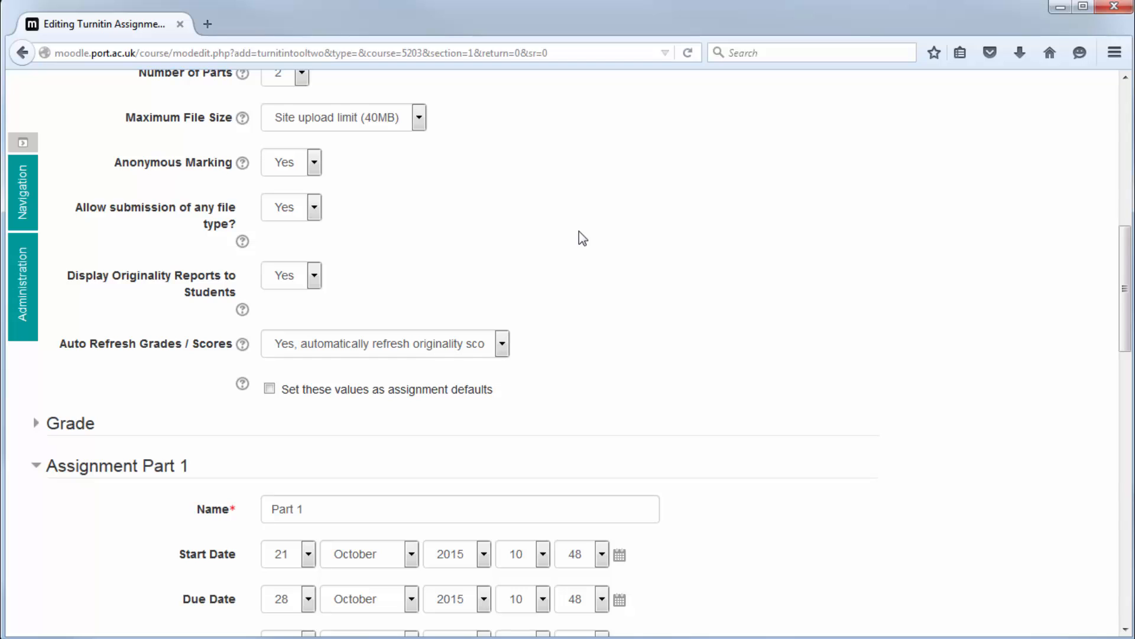
{"action": "scroll", "coordinate": [582, 238], "scroll_direction": "down", "scroll_amount": 3}
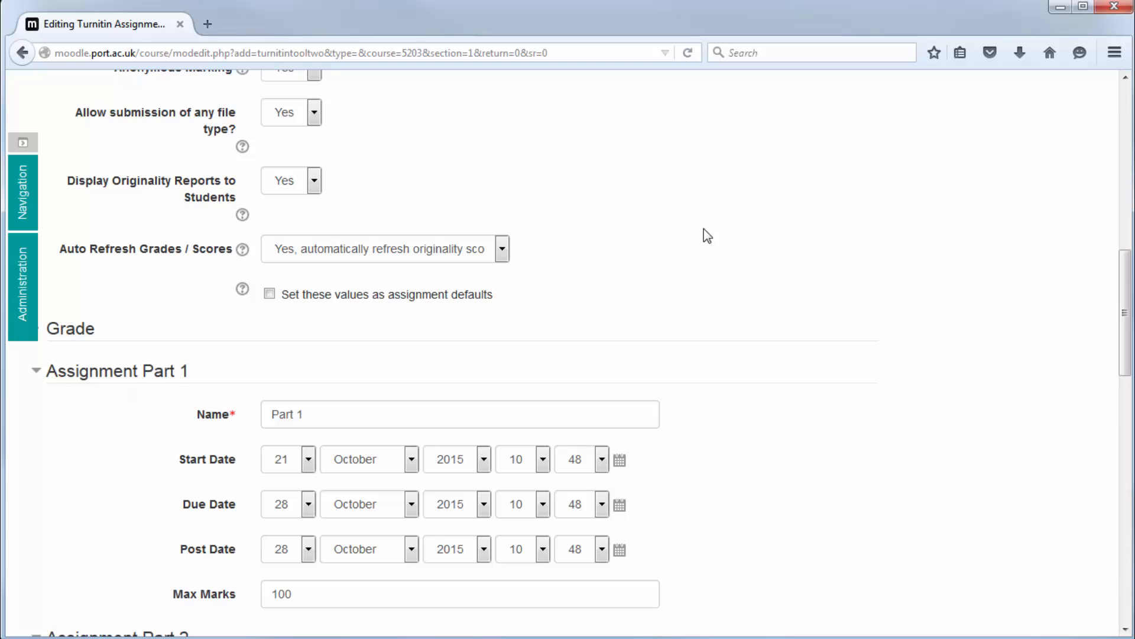
{"action": "left_click", "coordinate": [502, 250]}
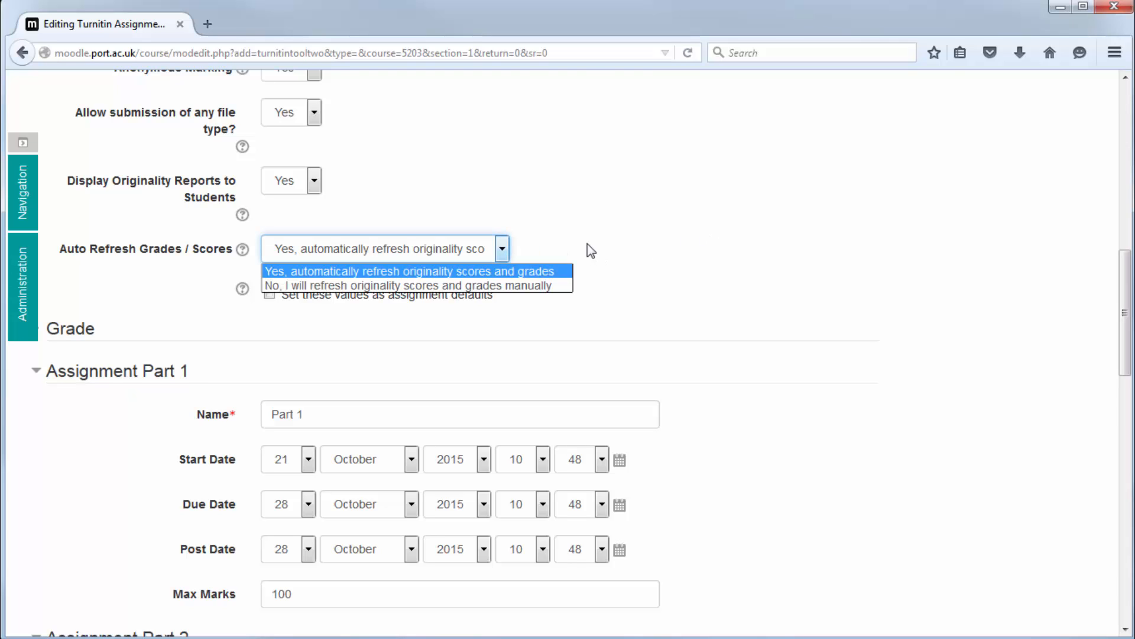
{"action": "left_click", "coordinate": [672, 249]}
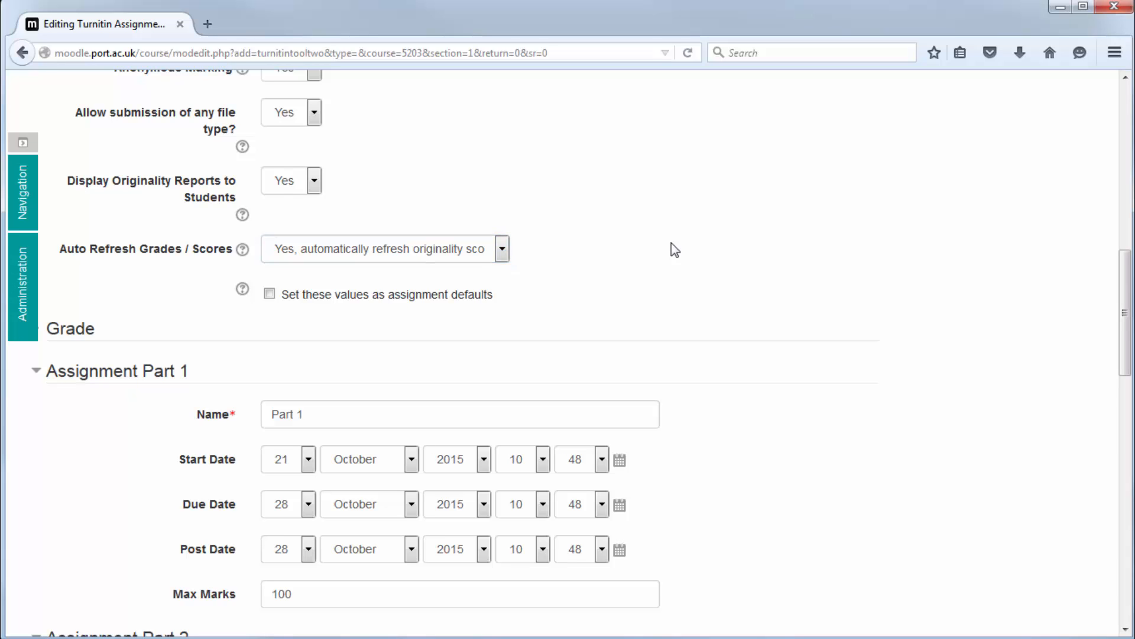
Step: Examine the Grade section's settings and the available grade categories, leaving the section collapsed
{"action": "scroll", "coordinate": [704, 249], "scroll_direction": "down", "scroll_amount": 3}
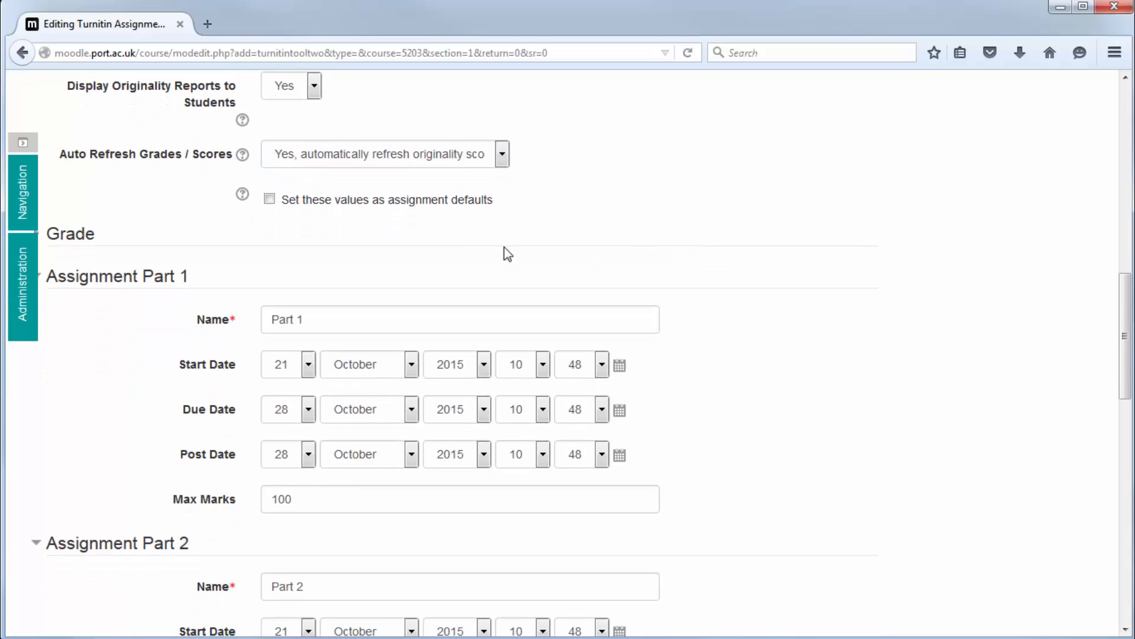
{"action": "left_click", "coordinate": [79, 236]}
{"action": "scroll", "coordinate": [551, 243], "scroll_direction": "down", "scroll_amount": 3}
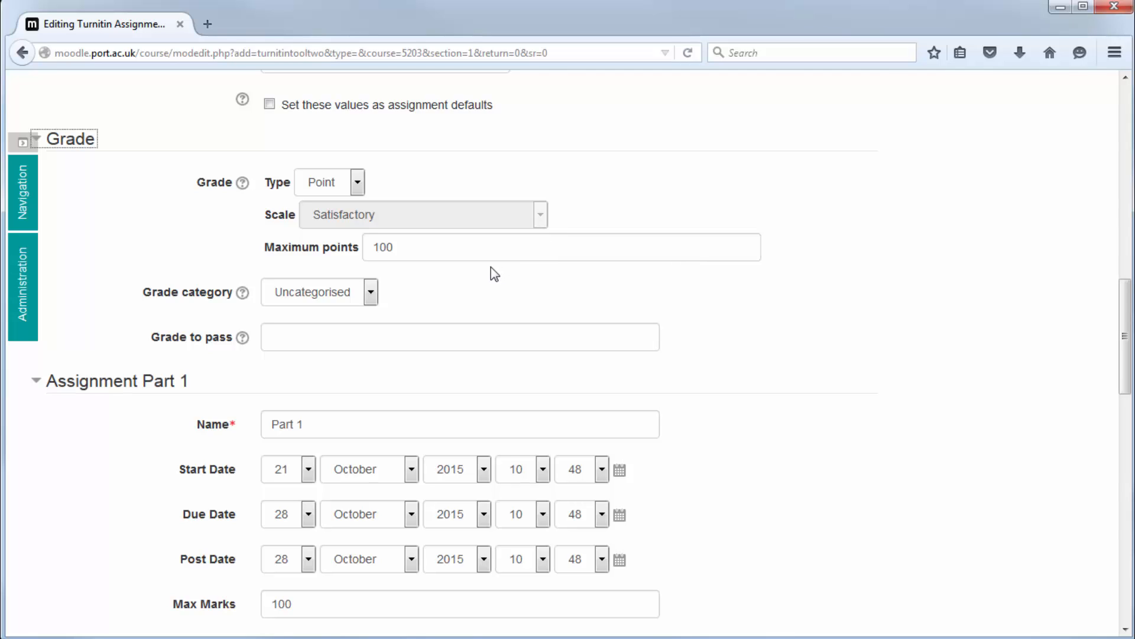
{"action": "left_click", "coordinate": [371, 292]}
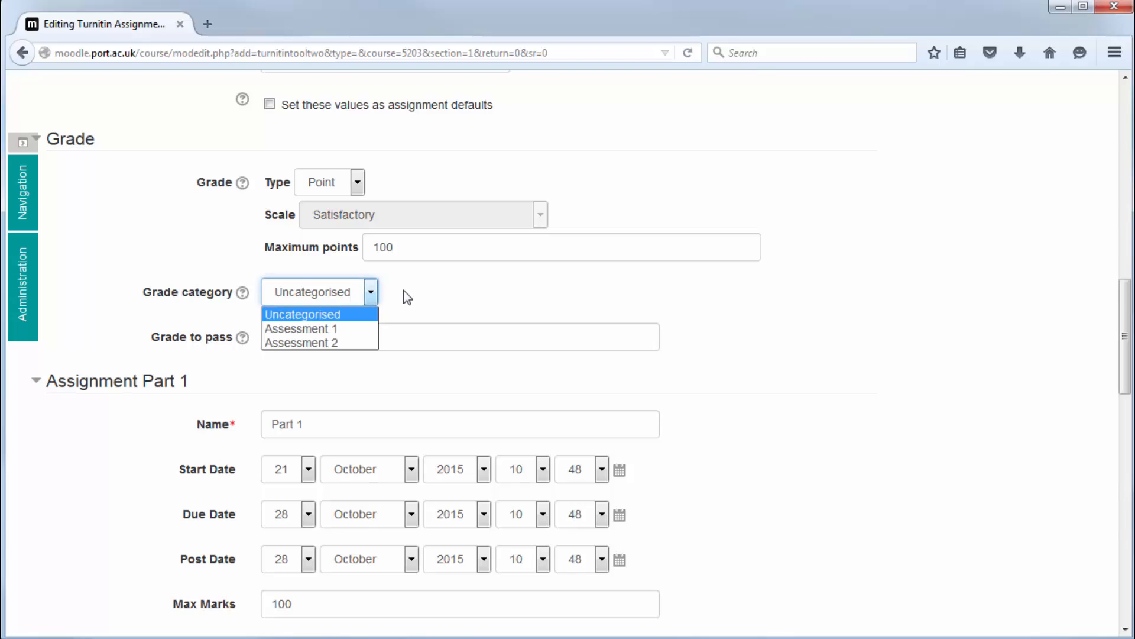
{"action": "left_click", "coordinate": [371, 292]}
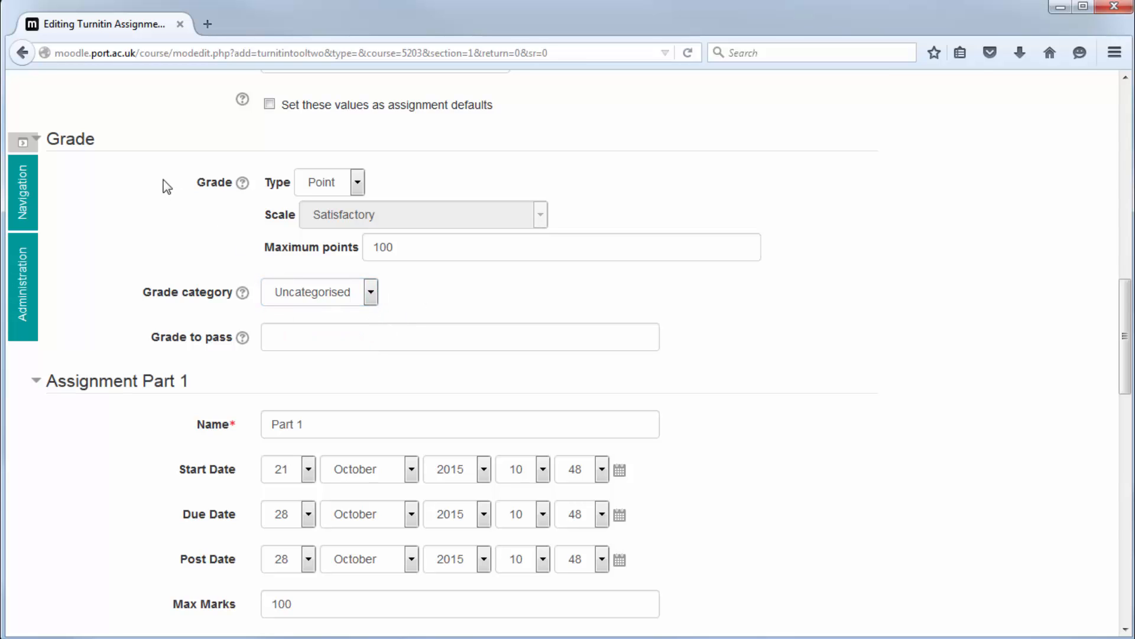
{"action": "left_click", "coordinate": [83, 142]}
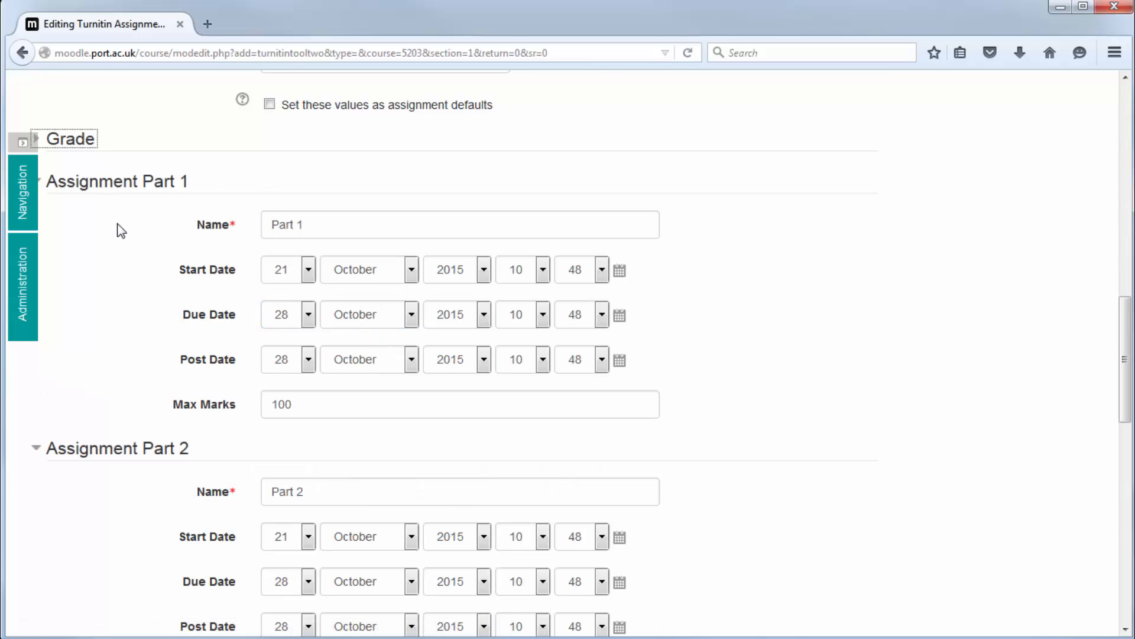
Step: Rename Assignment Part 1 as "Draft Submission"
{"action": "scroll", "coordinate": [117, 227], "scroll_direction": "down", "scroll_amount": 3}
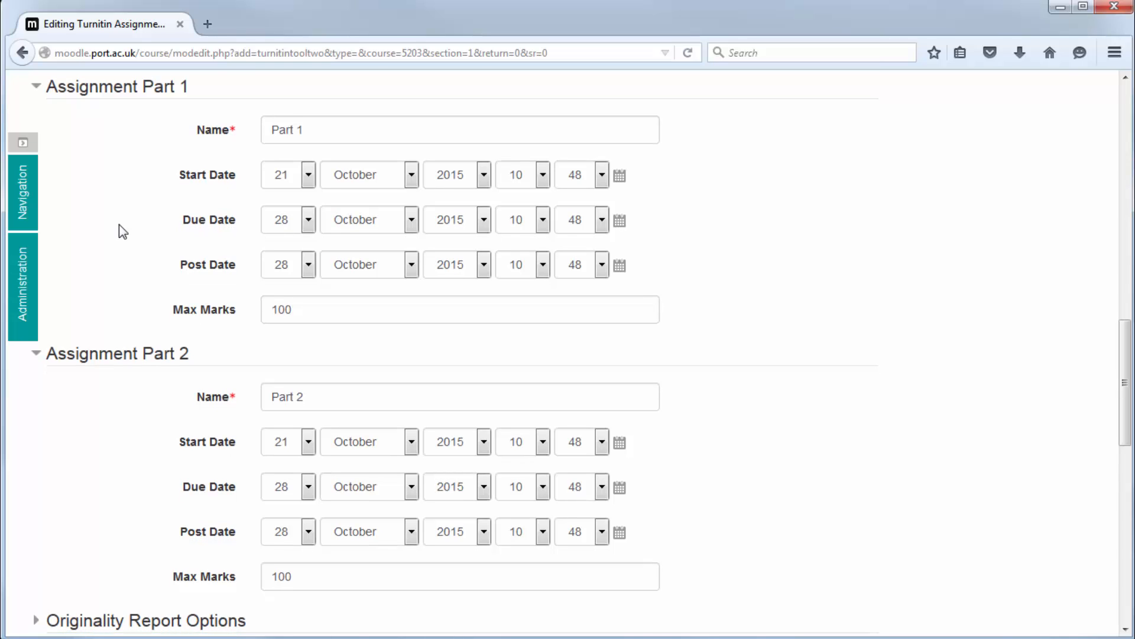
{"action": "triple_click", "coordinate": [264, 131]}
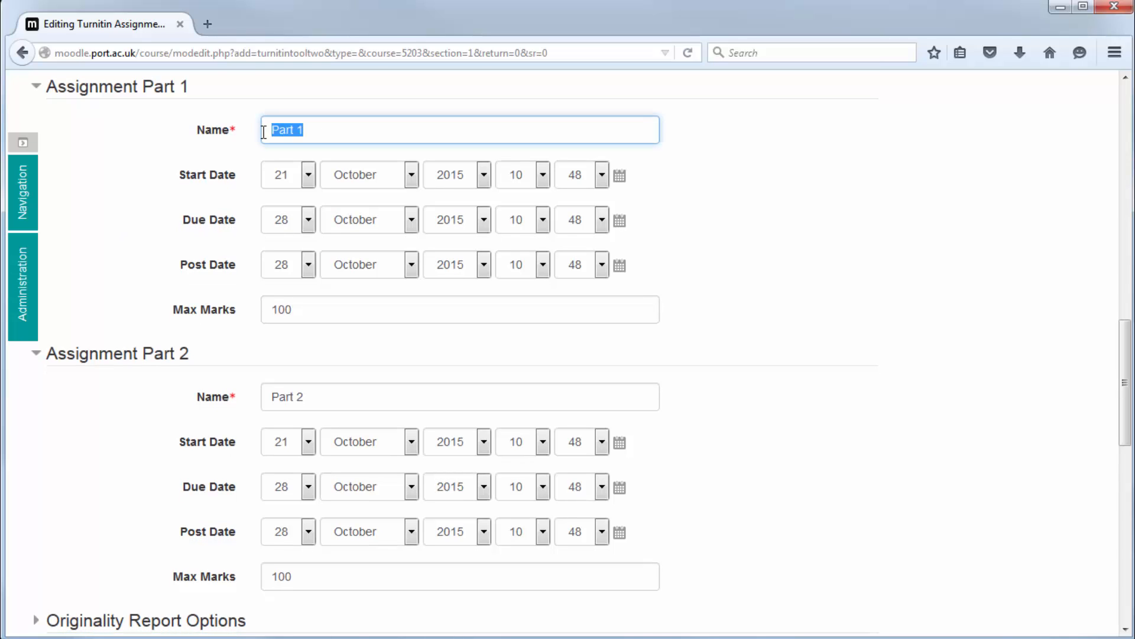
{"action": "type", "text": "Draft Subn"}
{"action": "key", "text": "BackSpace"}
{"action": "type", "text": "mission"}
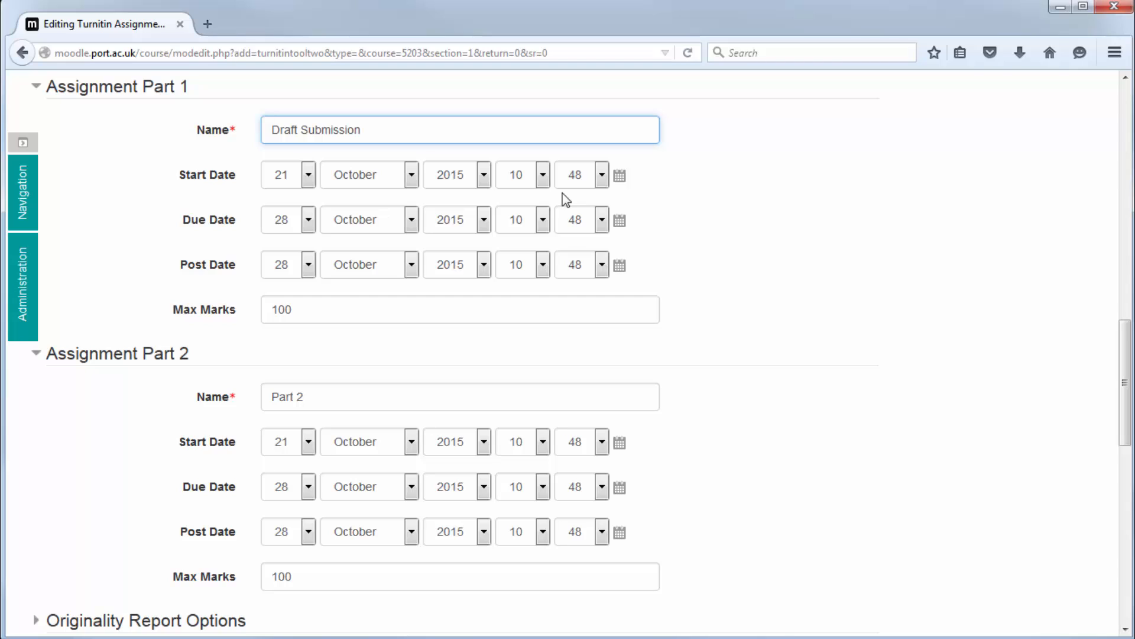
Step: Set the start date of Assignment Part 1 to 23 October 2015 at 00:00
{"action": "left_click", "coordinate": [308, 177]}
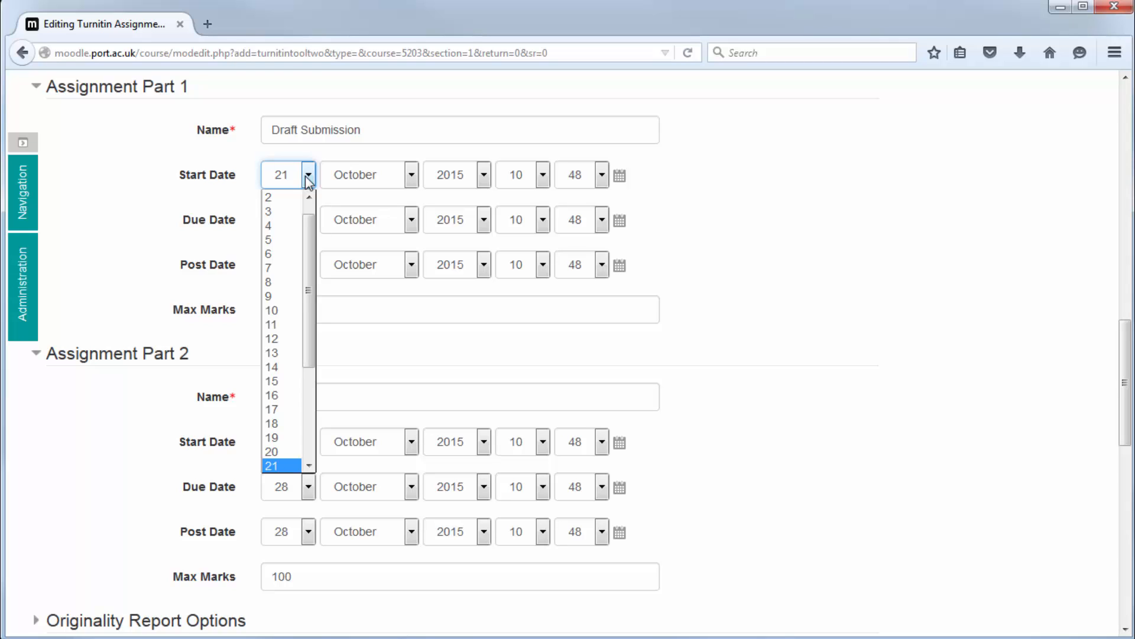
{"action": "left_click_drag", "start_coordinate": [307, 232], "coordinate": [303, 297]}
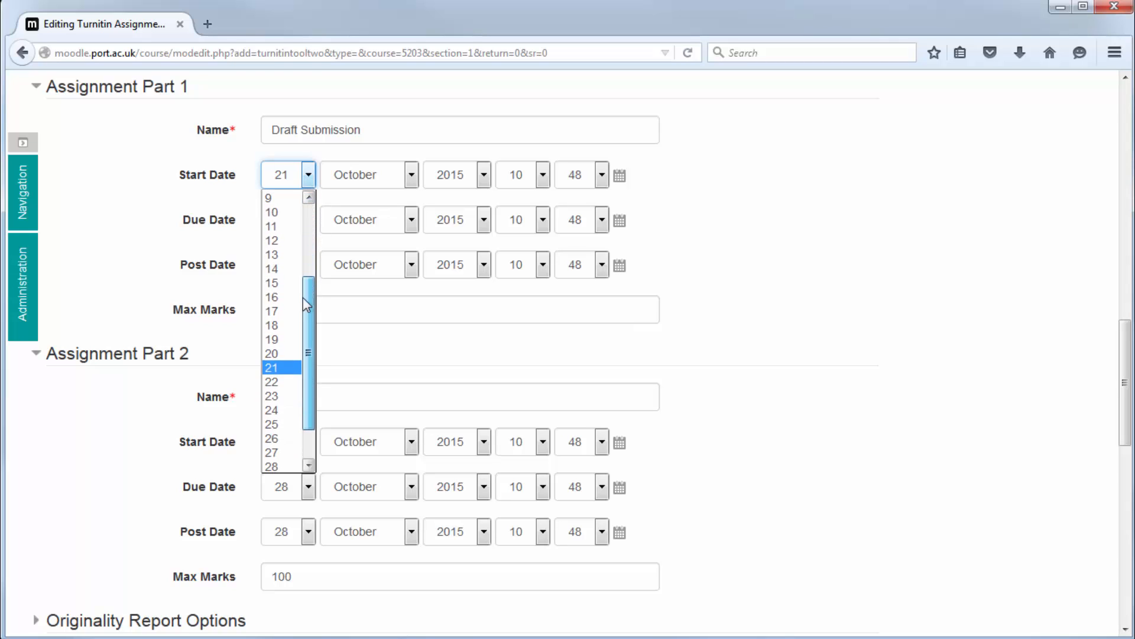
{"action": "left_click", "coordinate": [274, 395]}
{"action": "left_click", "coordinate": [544, 174]}
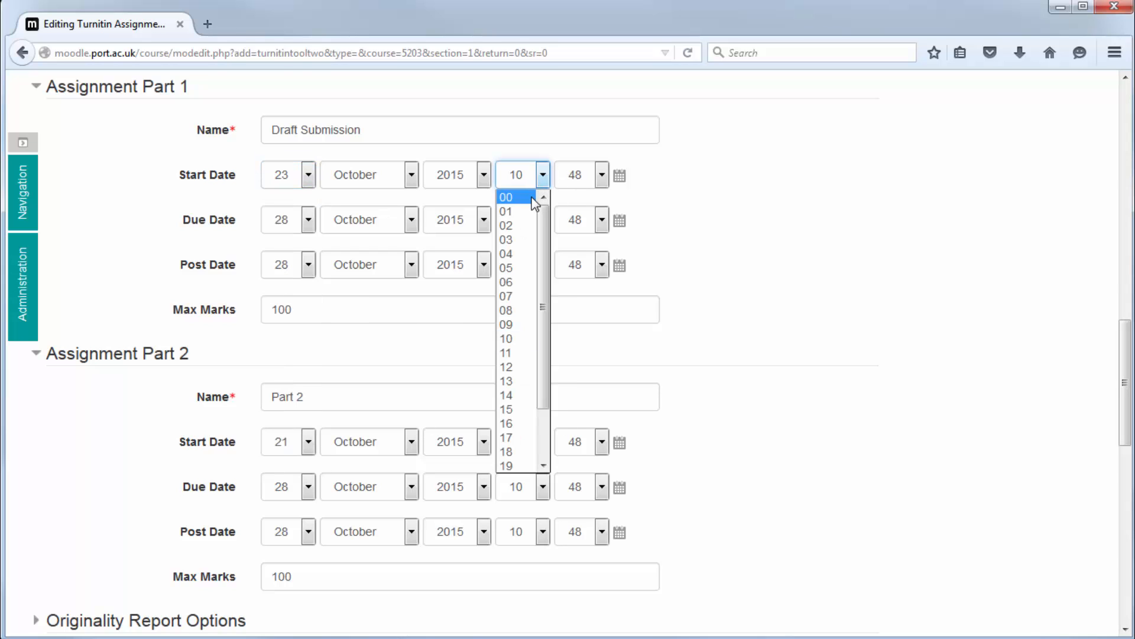
{"action": "left_click", "coordinate": [532, 197]}
{"action": "left_click", "coordinate": [601, 174]}
{"action": "scroll", "coordinate": [591, 215], "scroll_direction": "up", "scroll_amount": 4}
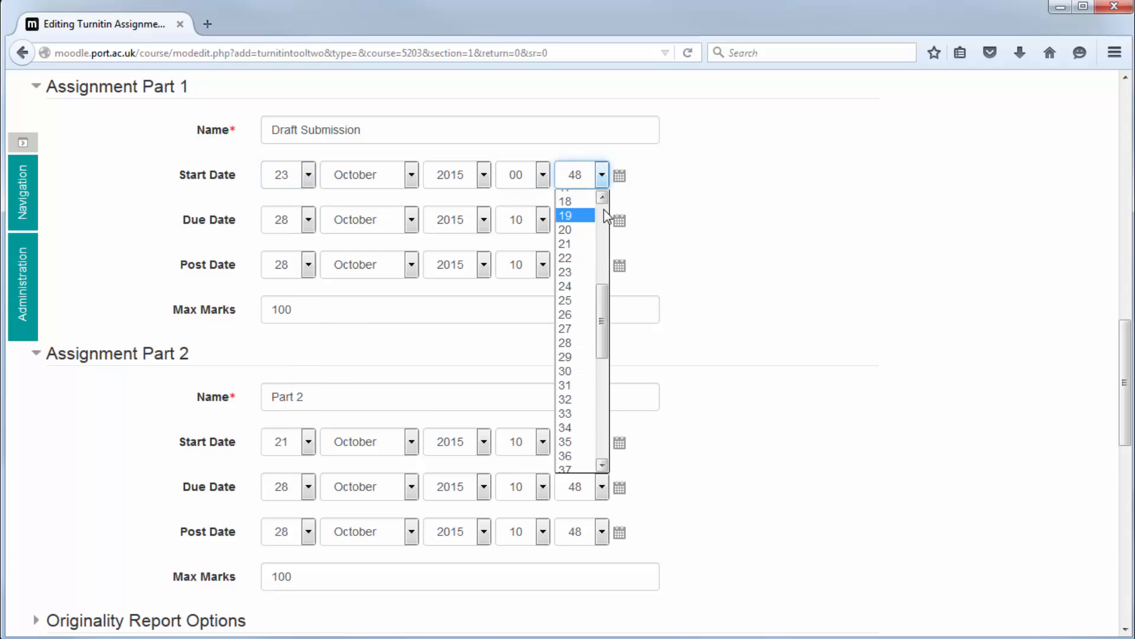
{"action": "scroll", "coordinate": [591, 215], "scroll_direction": "up", "scroll_amount": 6}
{"action": "left_click", "coordinate": [583, 201]}
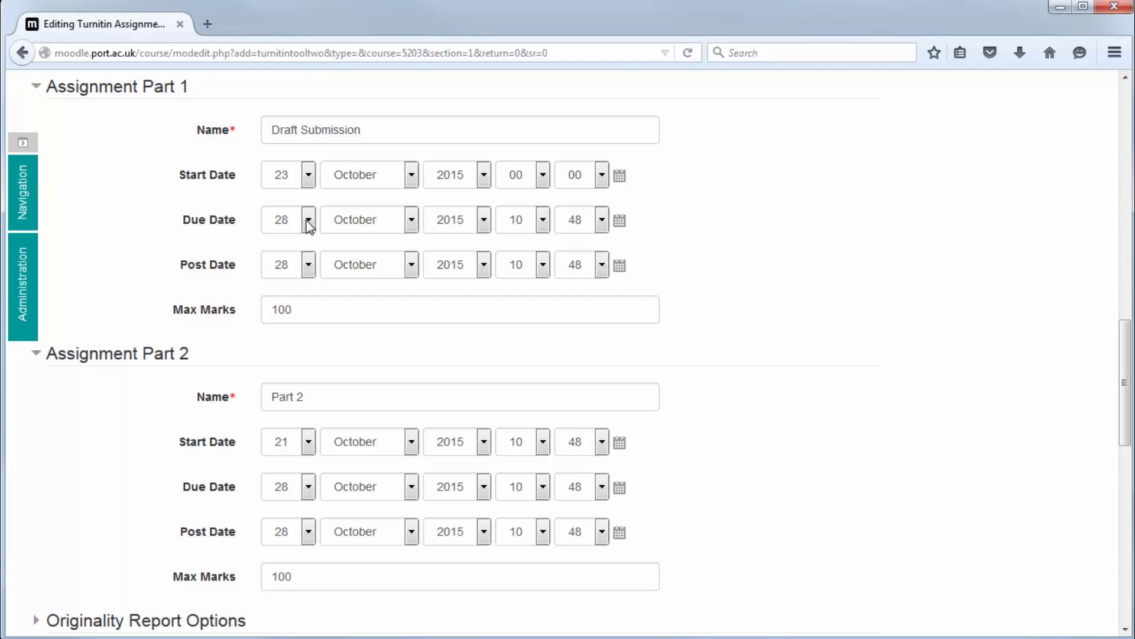
Step: Set the due time of Assignment Part 1 to 23:59
{"action": "left_click", "coordinate": [543, 223]}
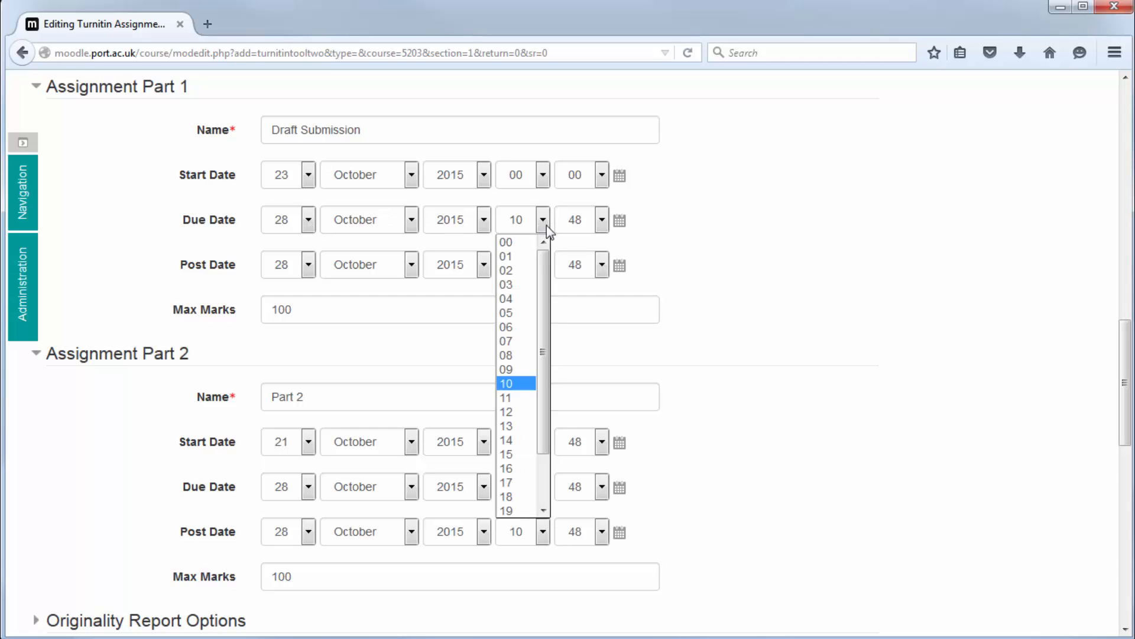
{"action": "left_click_drag", "start_coordinate": [545, 265], "coordinate": [546, 366]}
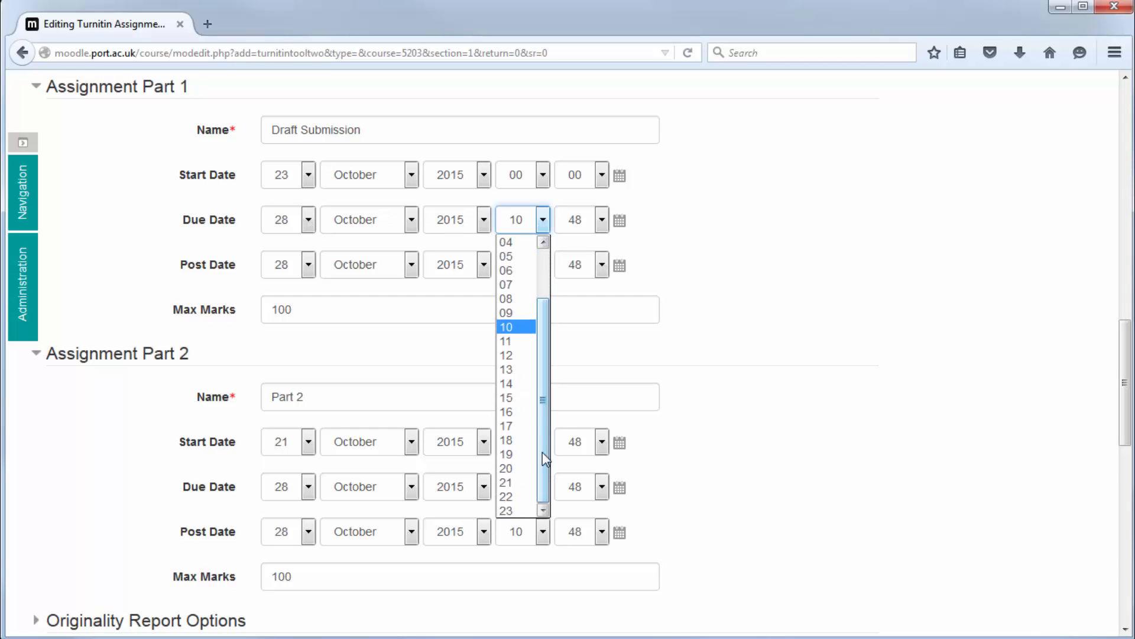
{"action": "left_click", "coordinate": [525, 508]}
{"action": "left_click", "coordinate": [601, 220]}
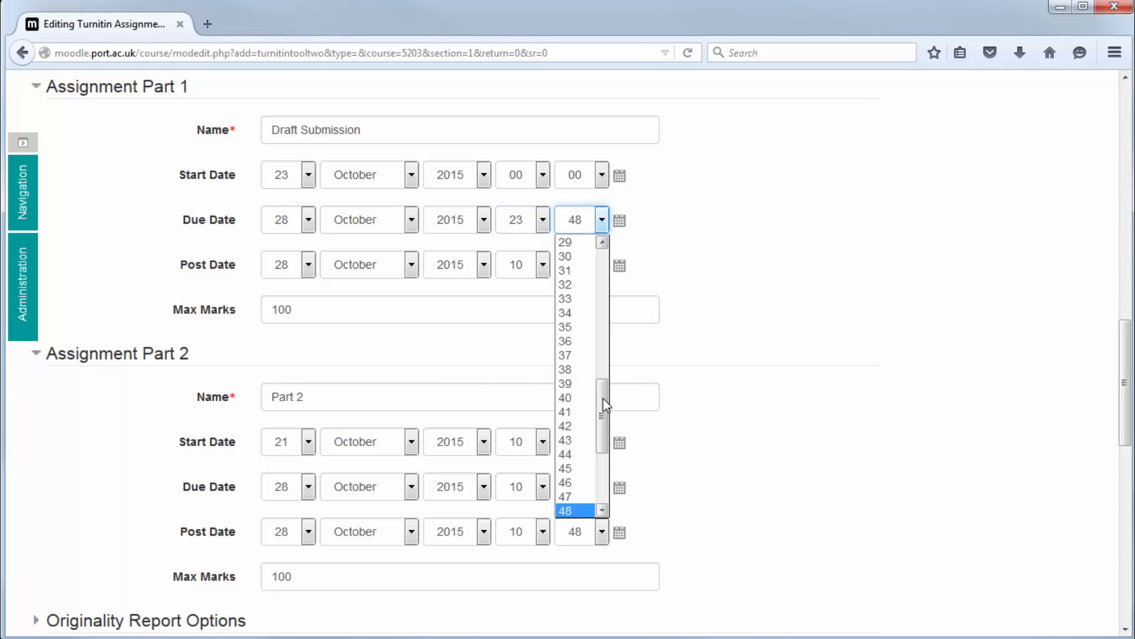
{"action": "left_click_drag", "start_coordinate": [603, 409], "coordinate": [602, 495]}
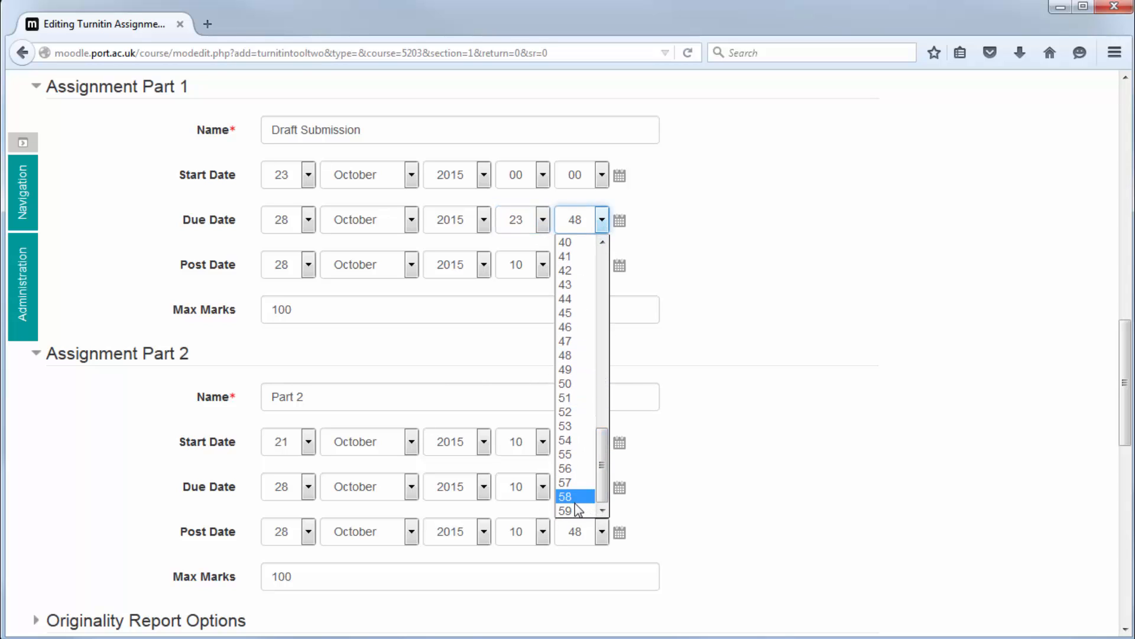
{"action": "left_click", "coordinate": [578, 507]}
{"action": "left_click", "coordinate": [716, 231]}
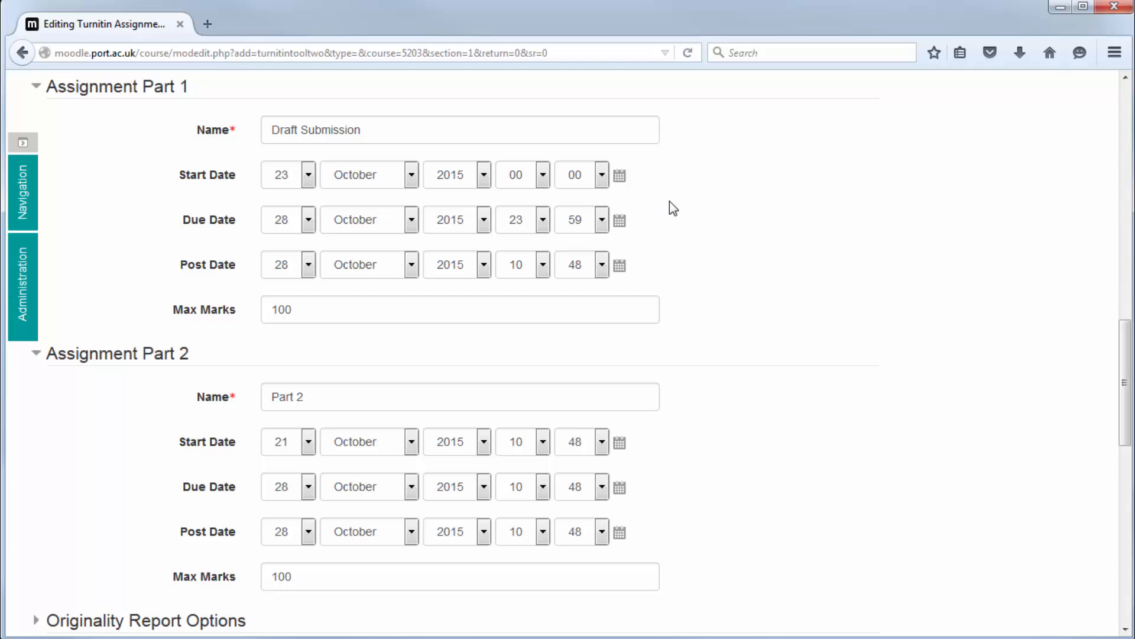
Step: Set the post date of Assignment Part 1 to 19 November 2015 at 12:00
{"action": "left_click", "coordinate": [309, 264]}
{"action": "left_click_drag", "start_coordinate": [307, 391], "coordinate": [307, 386]}
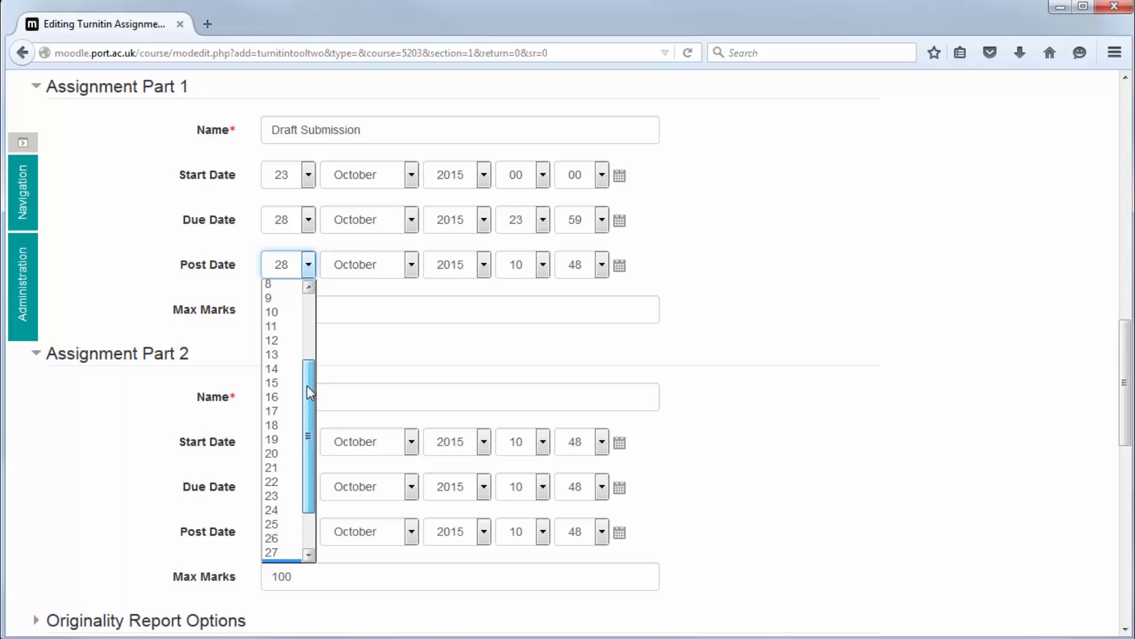
{"action": "left_click", "coordinate": [282, 438]}
{"action": "left_click", "coordinate": [412, 264]}
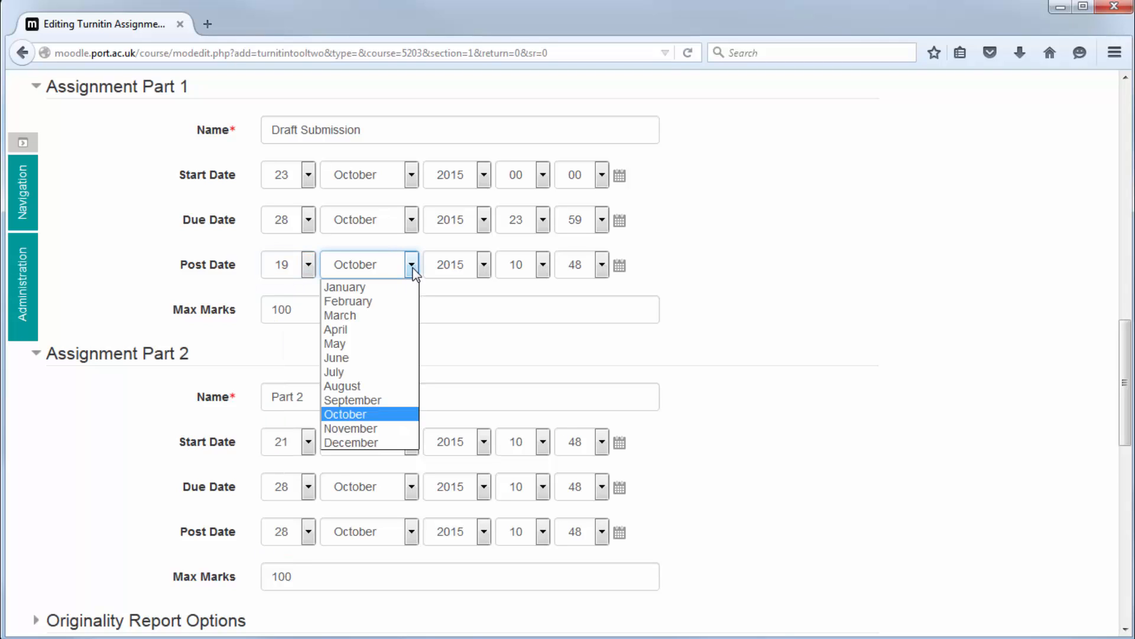
{"action": "left_click", "coordinate": [375, 430]}
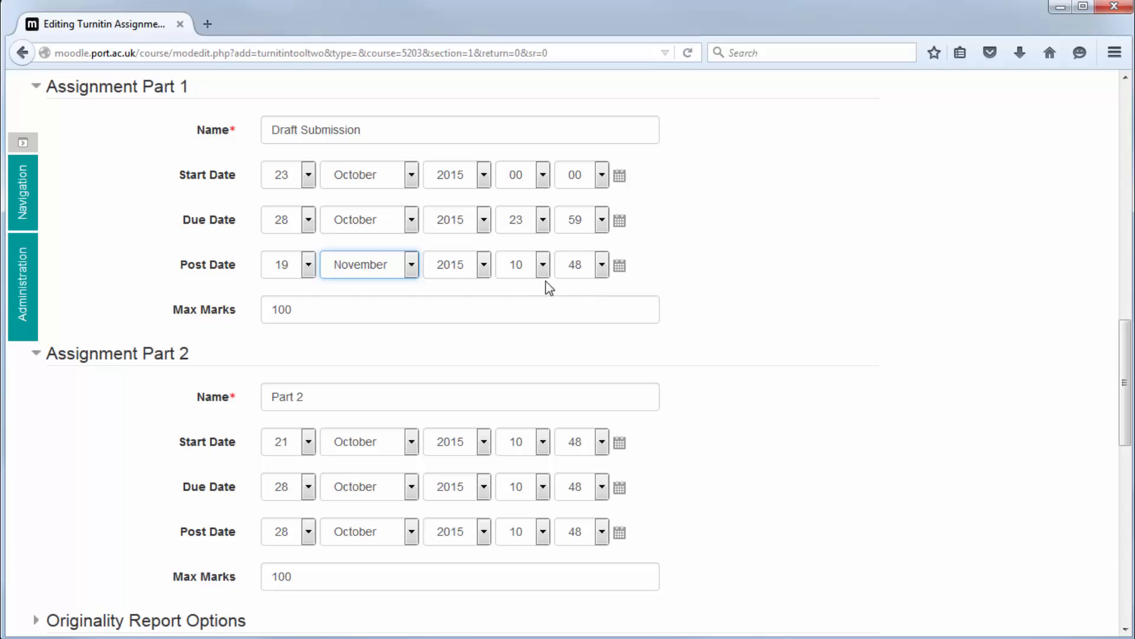
{"action": "left_click", "coordinate": [543, 264]}
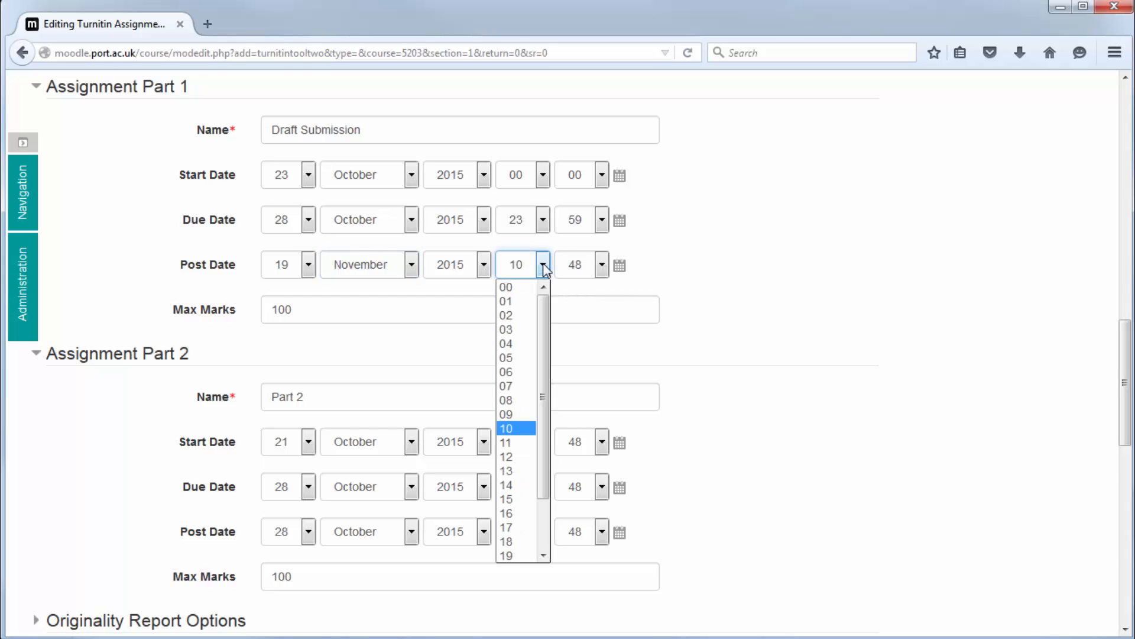
{"action": "left_click", "coordinate": [517, 456]}
{"action": "left_click", "coordinate": [602, 265]}
{"action": "scroll", "coordinate": [598, 321], "scroll_direction": "up", "scroll_amount": 10}
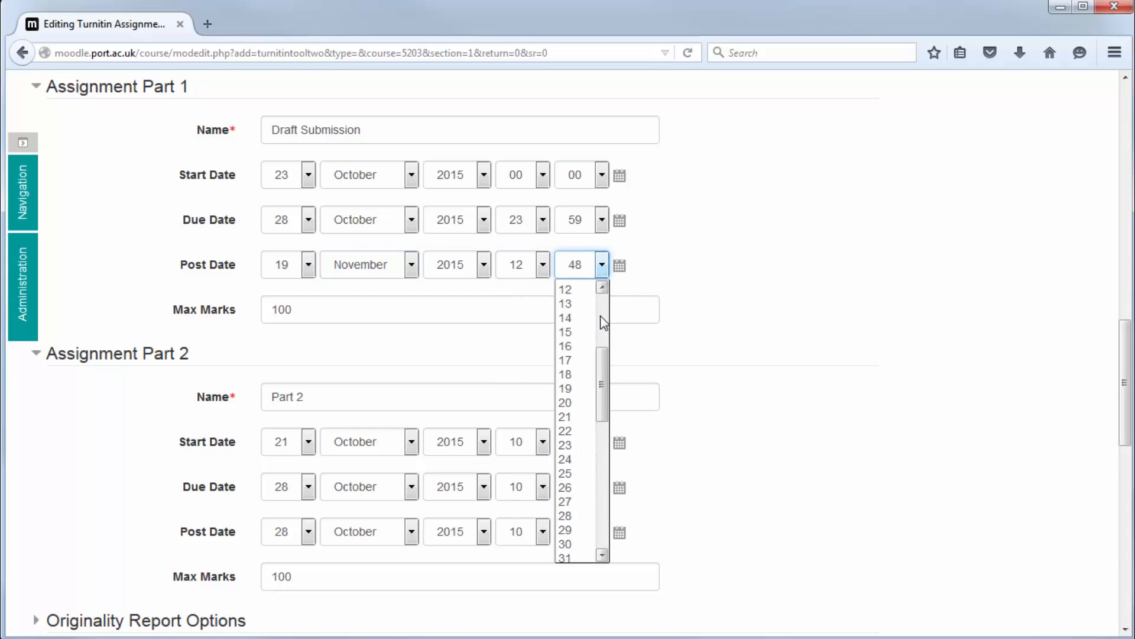
{"action": "left_click", "coordinate": [565, 287]}
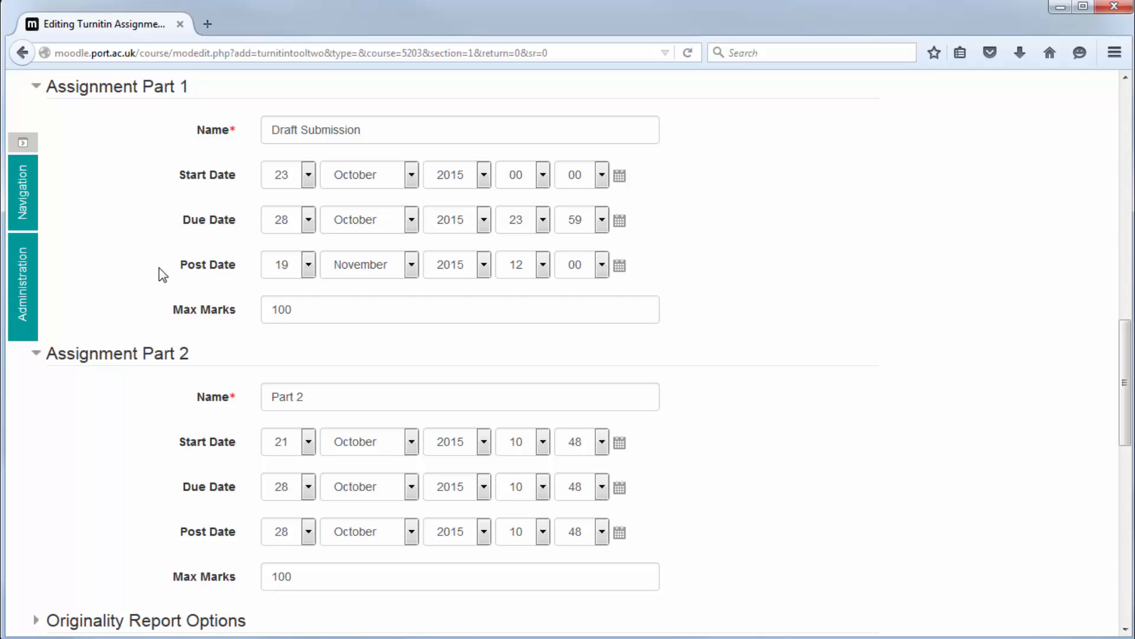
Step: Rename Assignment Part 2 as "Final Submission"
{"action": "scroll", "coordinate": [163, 275], "scroll_direction": "down", "scroll_amount": 3}
{"action": "left_click_drag", "start_coordinate": [336, 299], "coordinate": [238, 302]}
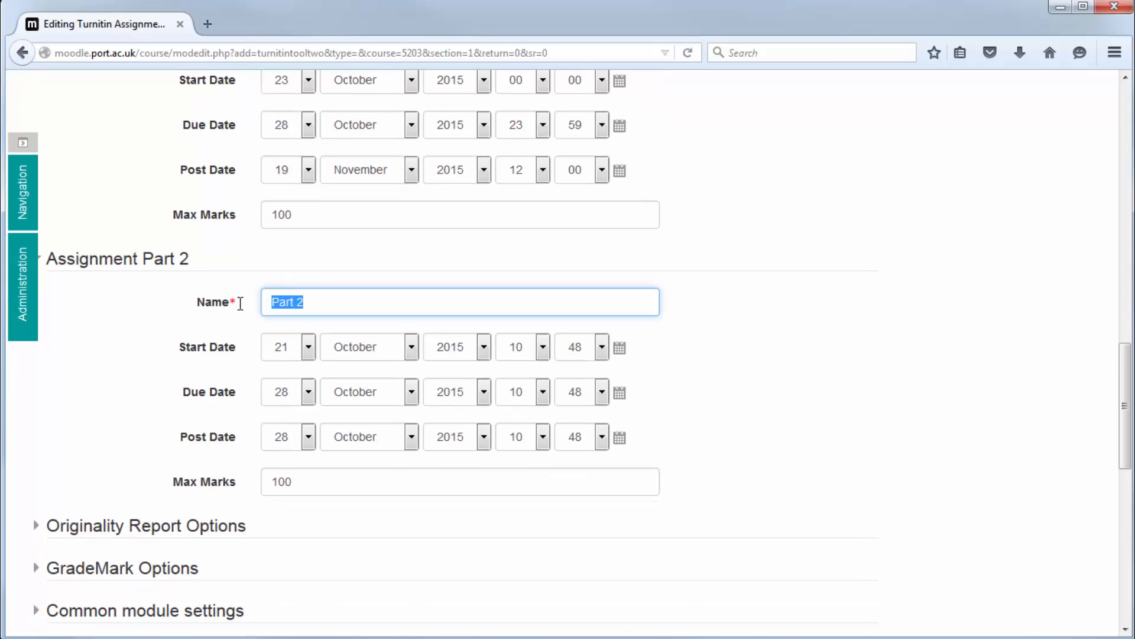
{"action": "type", "text": "Final Submission"}
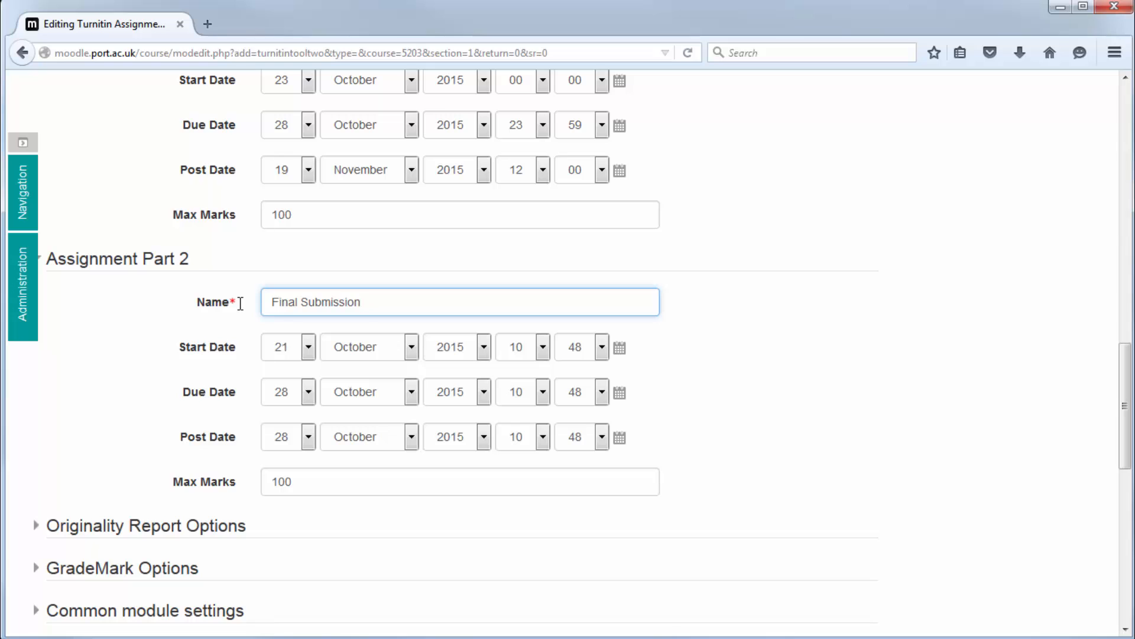
Step: Set the start date of Assignment Part 2 to 28 November 2015 and its due date to 28 December 2015
{"action": "scroll", "coordinate": [556, 304], "scroll_direction": "down", "scroll_amount": 3}
{"action": "left_click", "coordinate": [308, 253]}
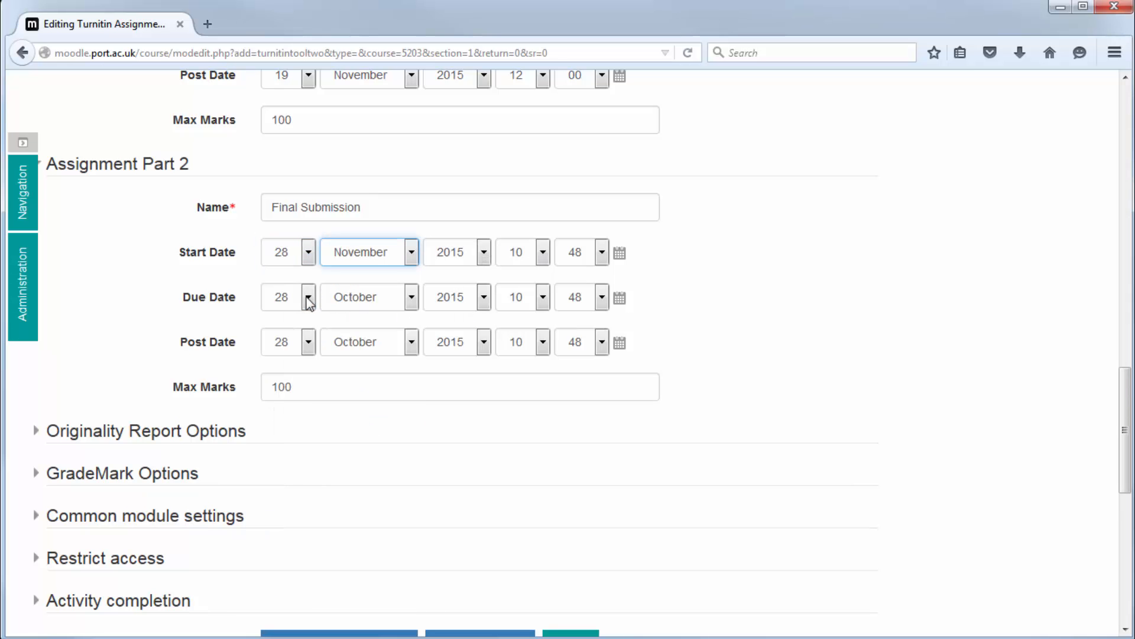
{"action": "left_click", "coordinate": [361, 296]}
{"action": "left_click", "coordinate": [369, 476]}
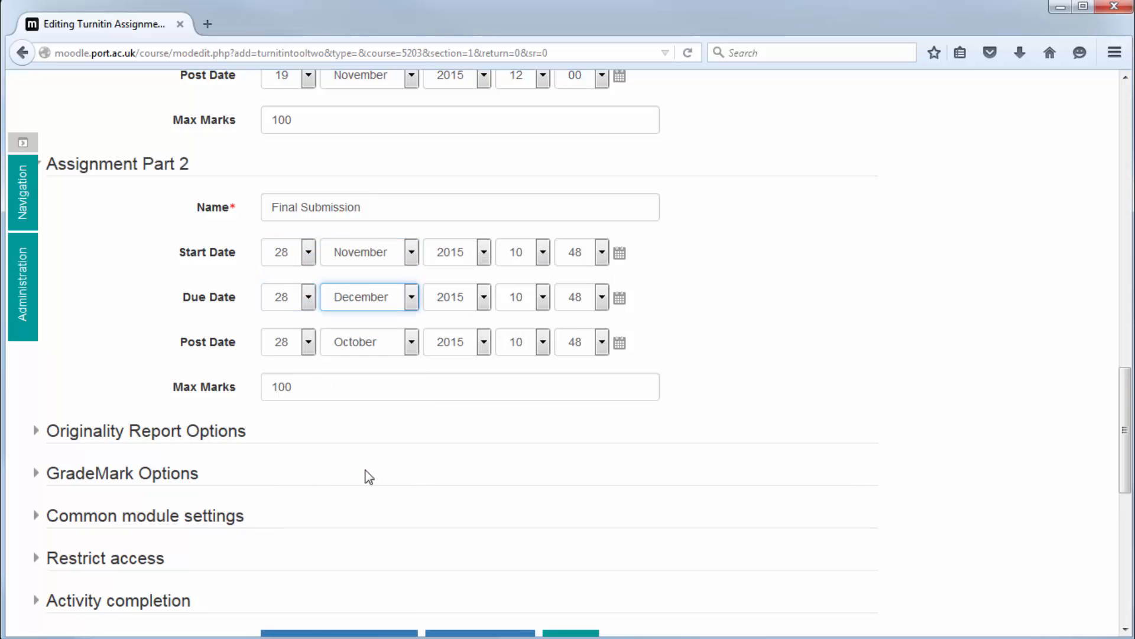
Step: Set the post date of Assignment Part 2 to 12 January 2016
{"action": "left_click", "coordinate": [308, 342]}
{"action": "left_click", "coordinate": [304, 362]}
{"action": "left_click", "coordinate": [372, 345]}
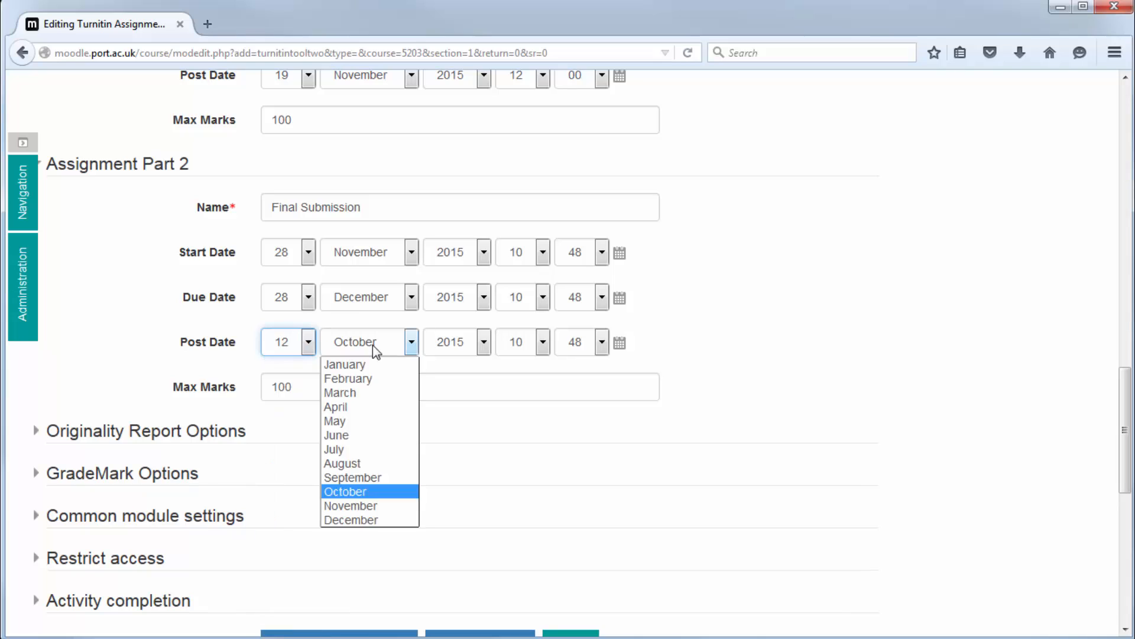
{"action": "left_click", "coordinate": [349, 365]}
{"action": "left_click", "coordinate": [483, 346]}
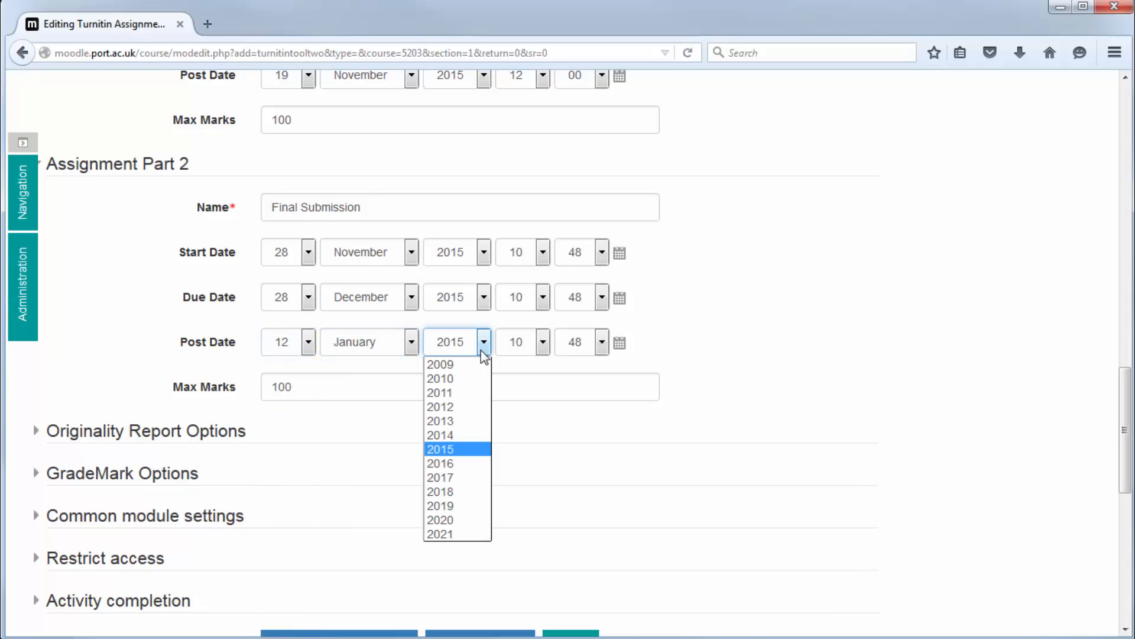
{"action": "left_click", "coordinate": [474, 466]}
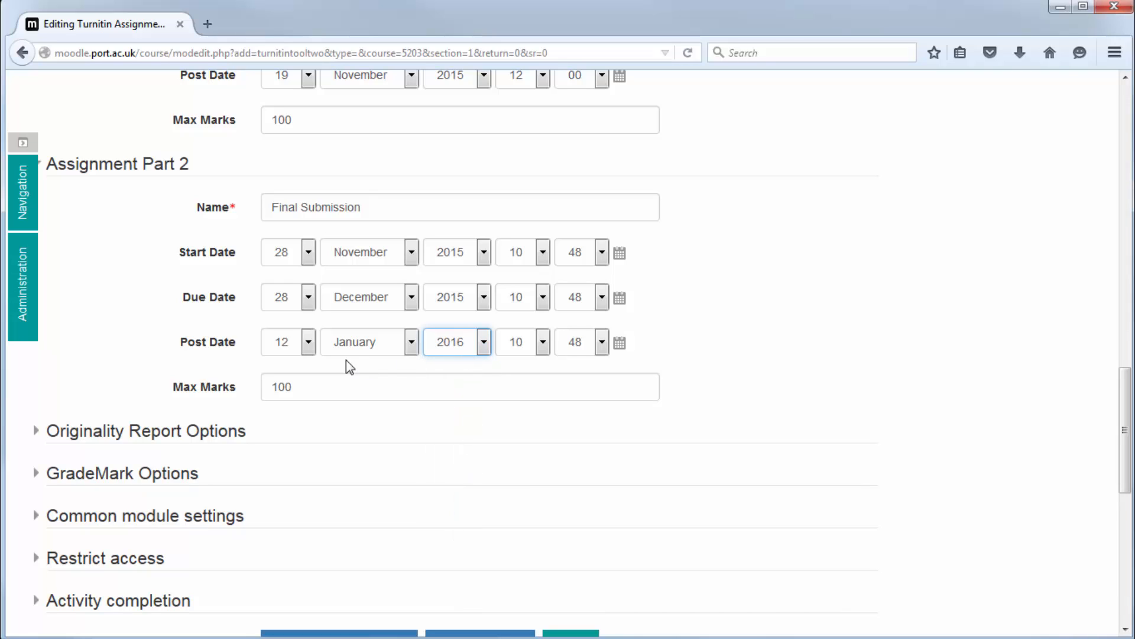
{"action": "left_click", "coordinate": [717, 366]}
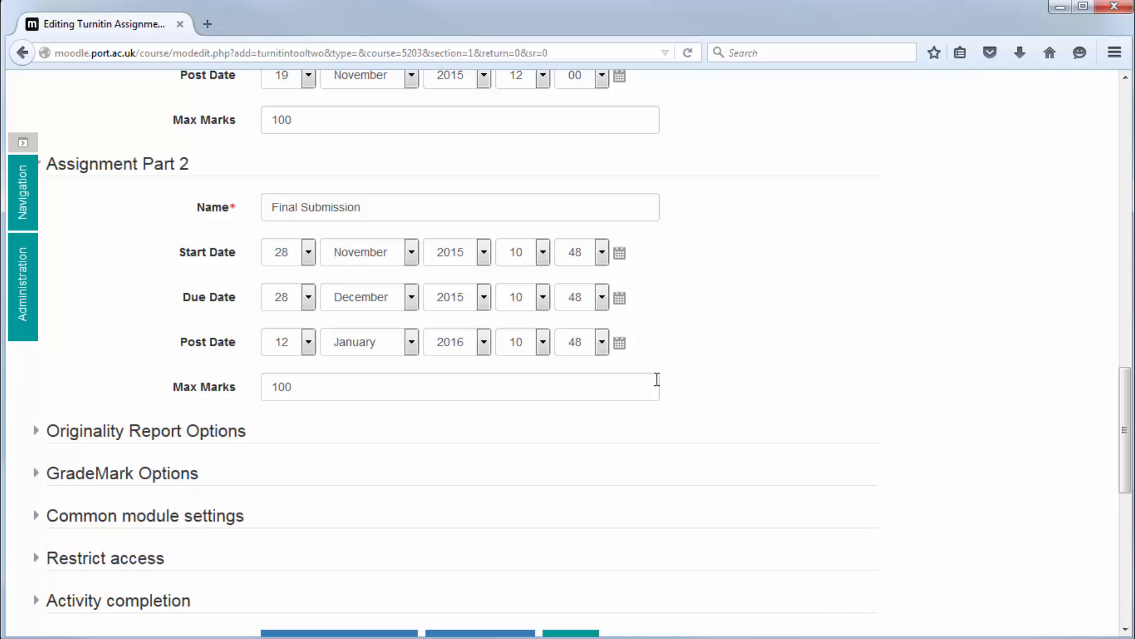
Step: Review the Originality Report options, including the available report generation speeds and the repository choices for storing student papers
{"action": "scroll", "coordinate": [650, 380], "scroll_direction": "down", "scroll_amount": 3}
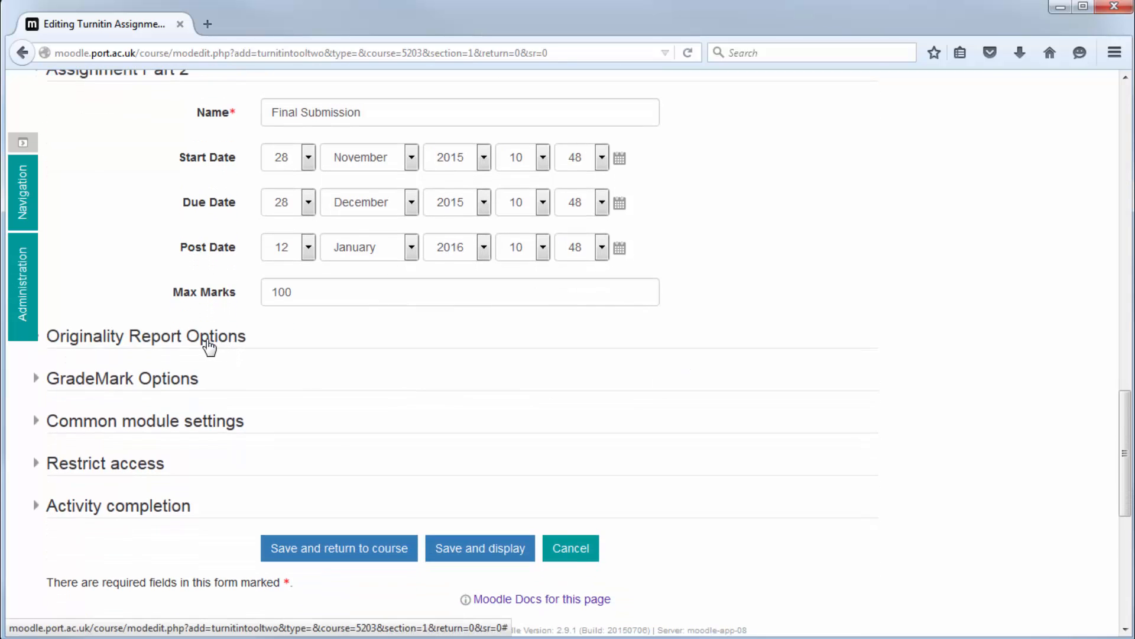
{"action": "left_click", "coordinate": [208, 343]}
{"action": "scroll", "coordinate": [529, 347], "scroll_direction": "down", "scroll_amount": 3}
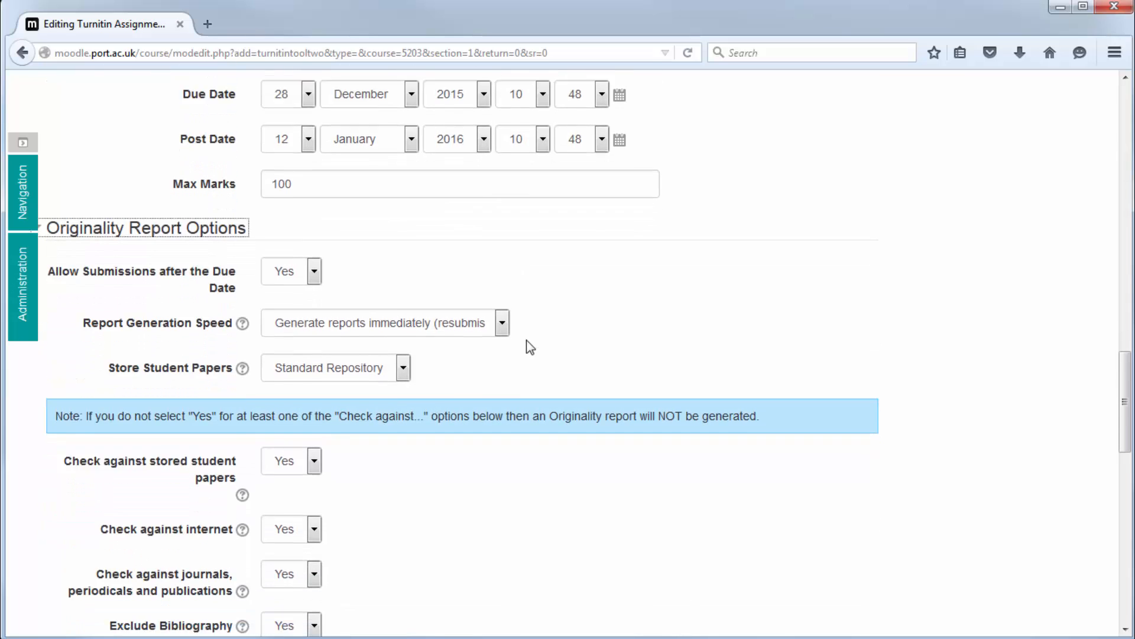
{"action": "scroll", "coordinate": [528, 344], "scroll_direction": "down", "scroll_amount": 2}
{"action": "scroll", "coordinate": [508, 331], "scroll_direction": "down", "scroll_amount": 3}
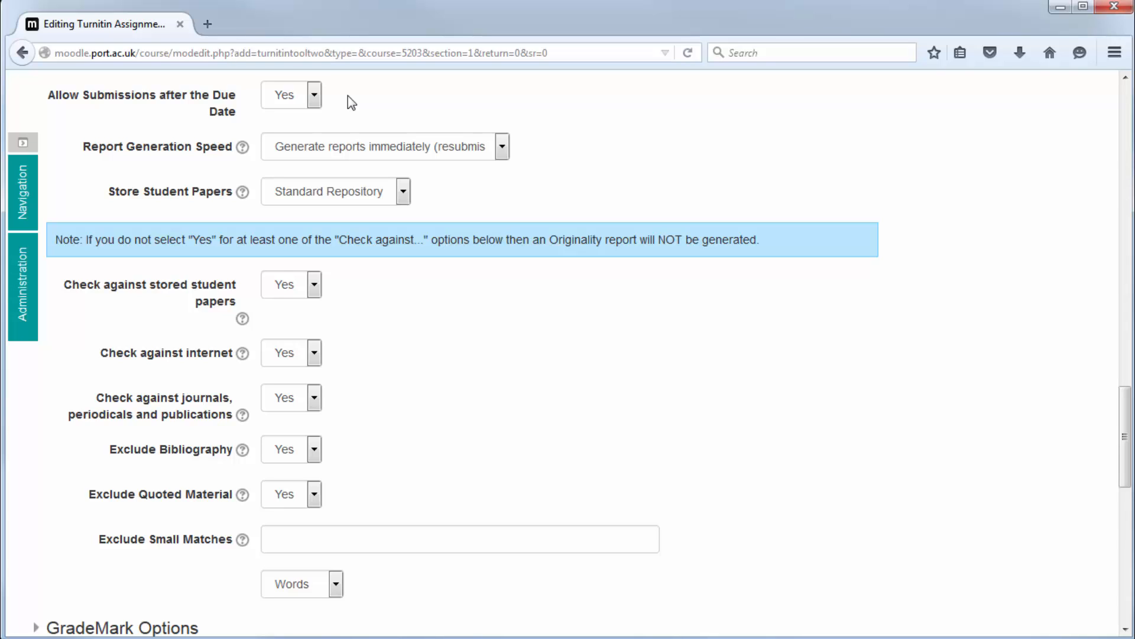
{"action": "left_click", "coordinate": [506, 149]}
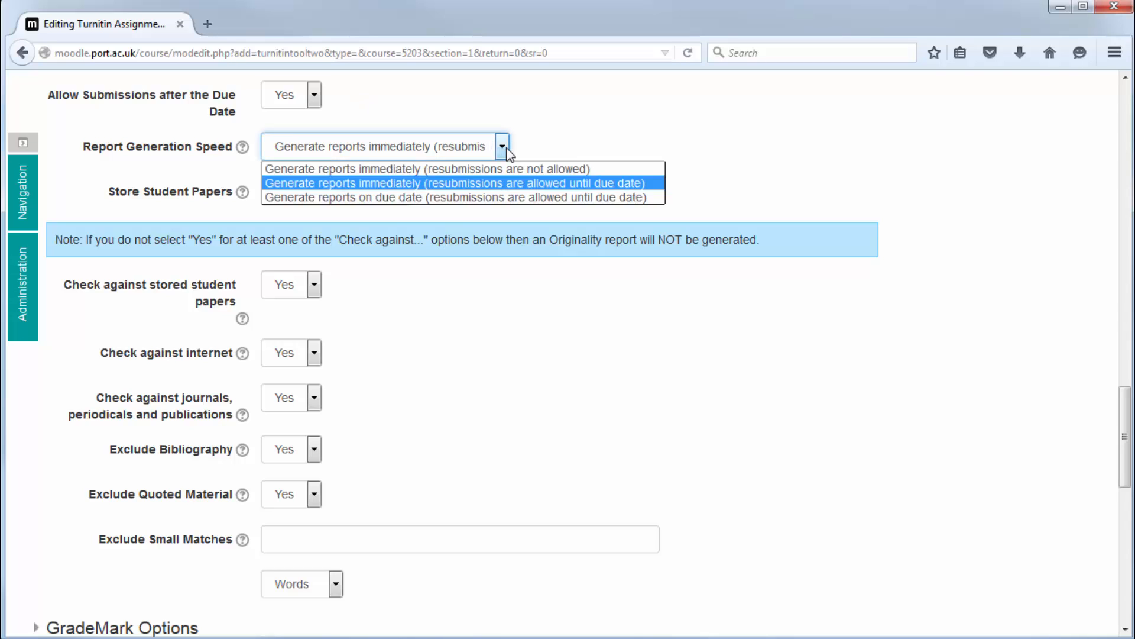
{"action": "left_click", "coordinate": [709, 172]}
{"action": "left_click", "coordinate": [404, 193]}
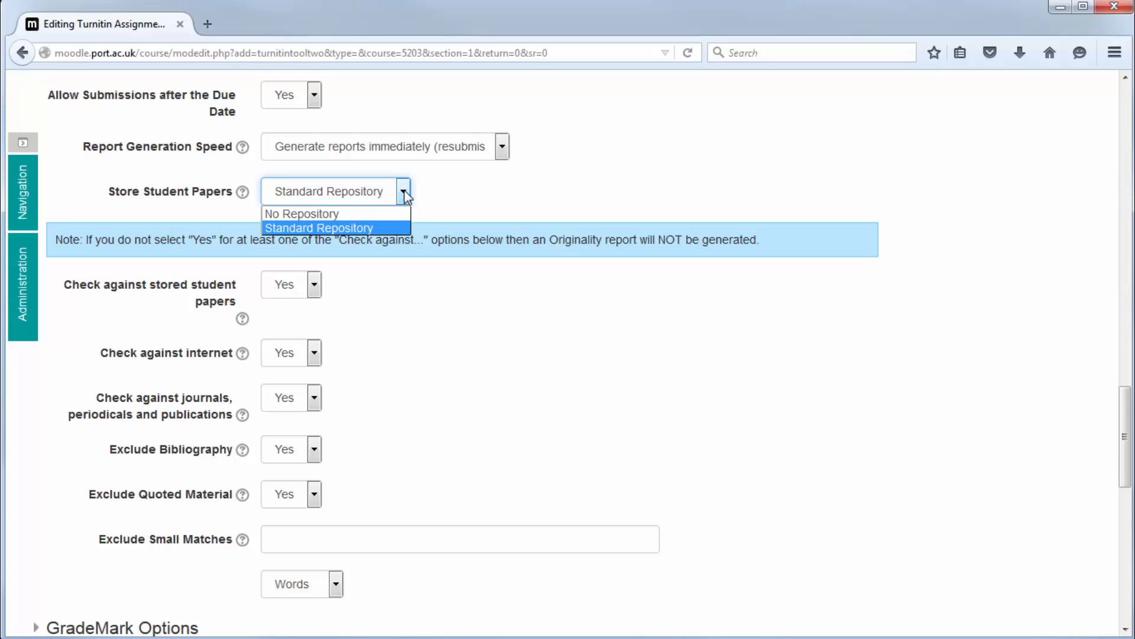
{"action": "left_click", "coordinate": [455, 197]}
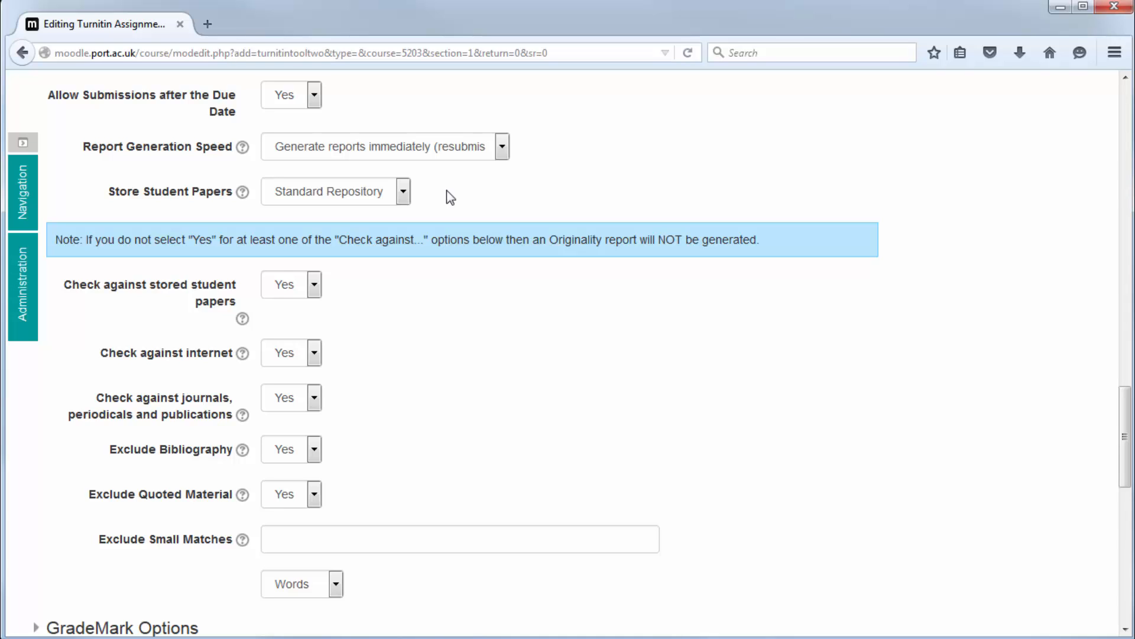
{"action": "scroll", "coordinate": [494, 246], "scroll_direction": "down", "scroll_amount": 3}
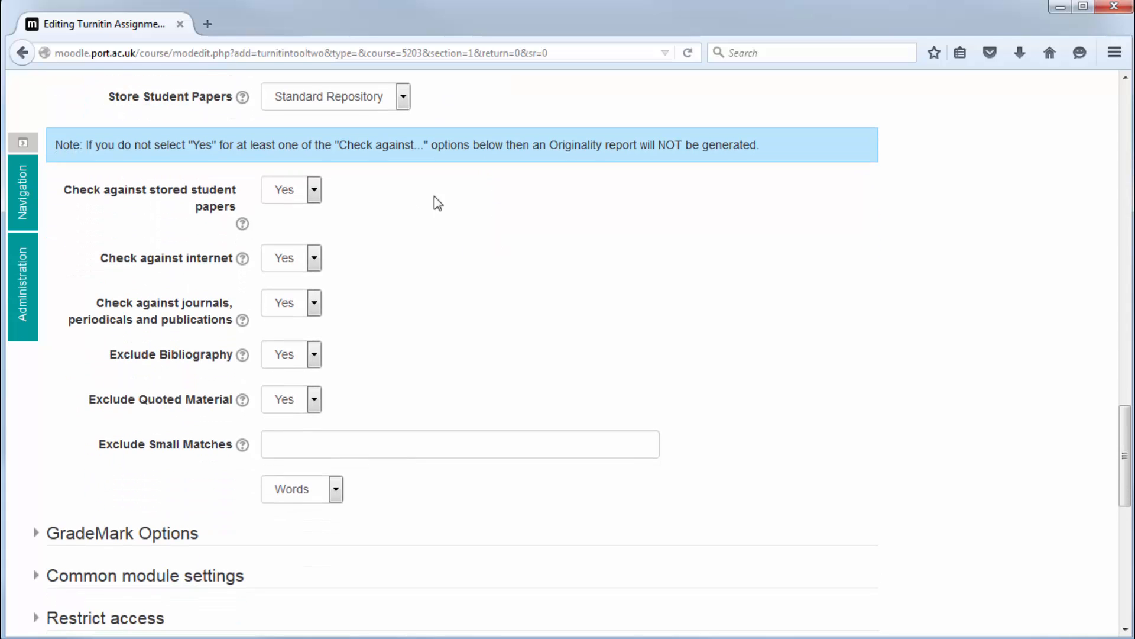
{"action": "scroll", "coordinate": [534, 305], "scroll_direction": "down", "scroll_amount": 5}
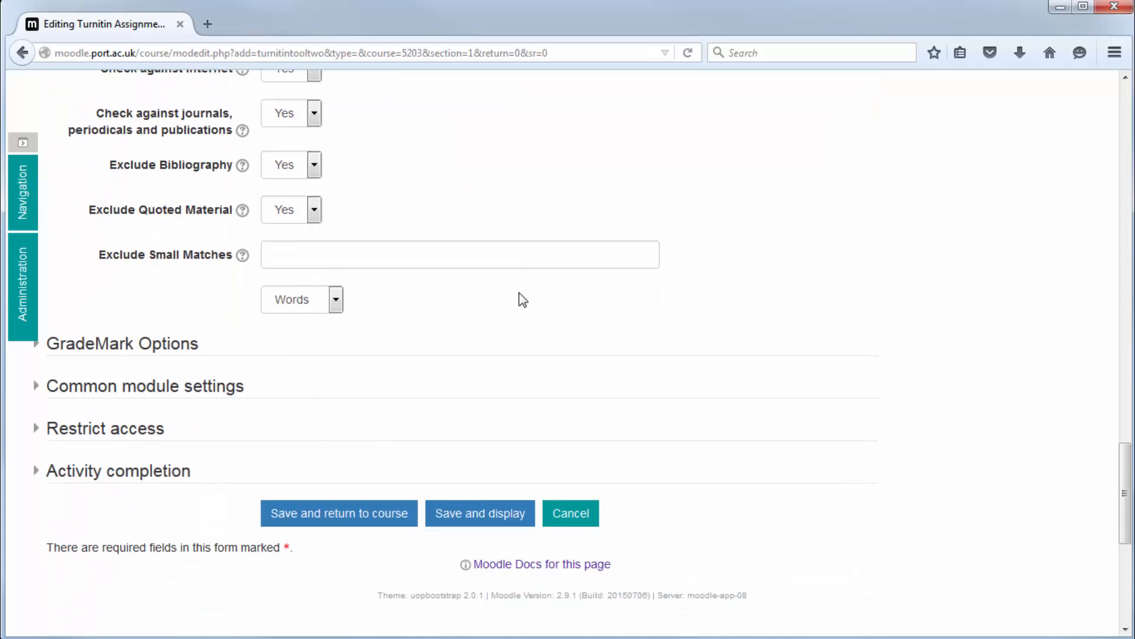
Step: Examine the GradeMark options for the rubric and e-rater grammar check, leaving the section collapsed
{"action": "left_click", "coordinate": [183, 349]}
{"action": "scroll", "coordinate": [786, 358], "scroll_direction": "down", "scroll_amount": 3}
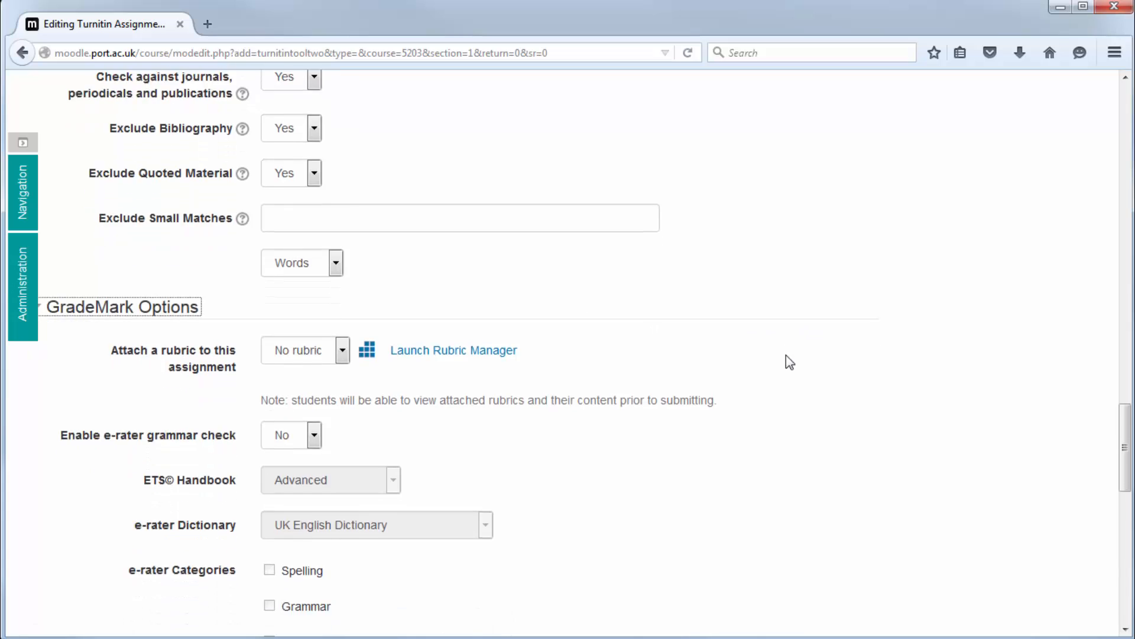
{"action": "scroll", "coordinate": [788, 354], "scroll_direction": "down", "scroll_amount": 2}
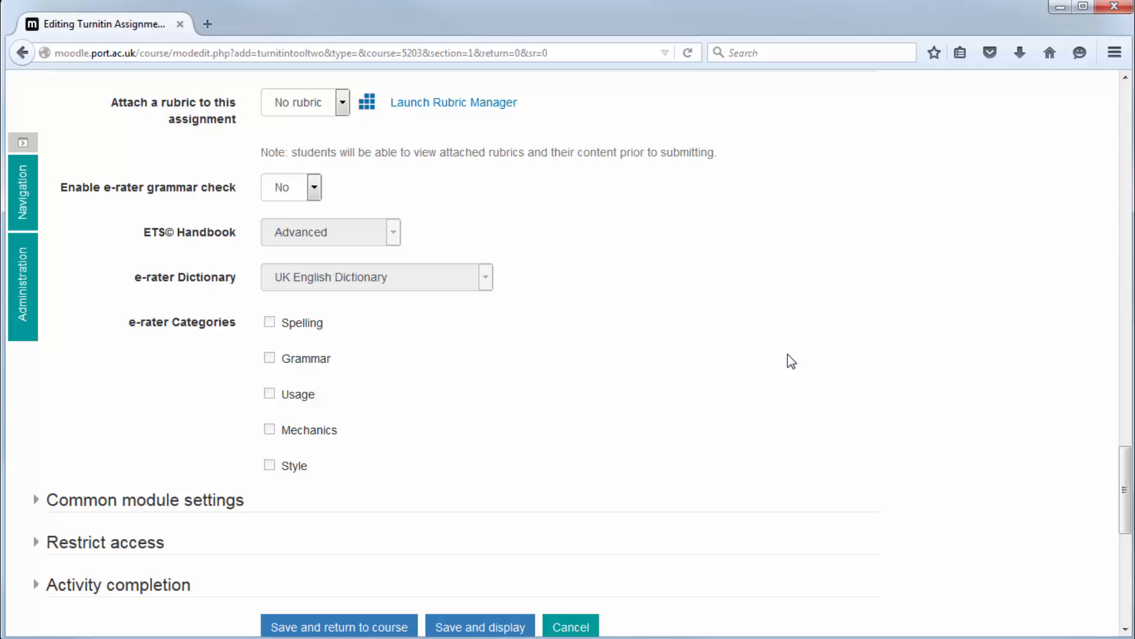
{"action": "scroll", "coordinate": [787, 355], "scroll_direction": "up", "scroll_amount": 3}
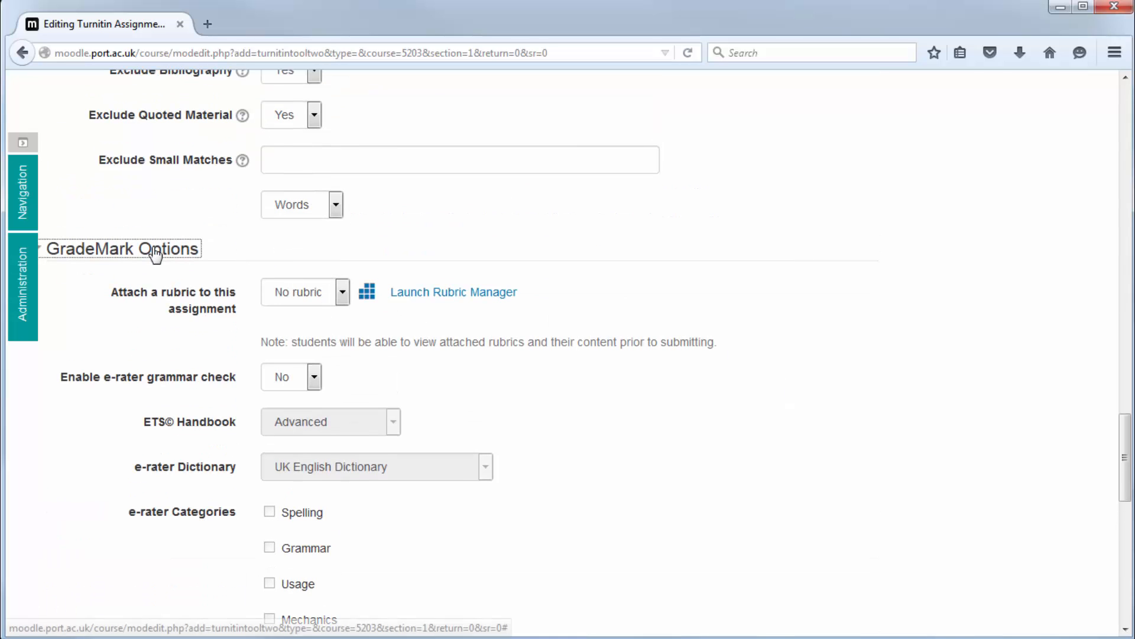
{"action": "left_click", "coordinate": [155, 251]}
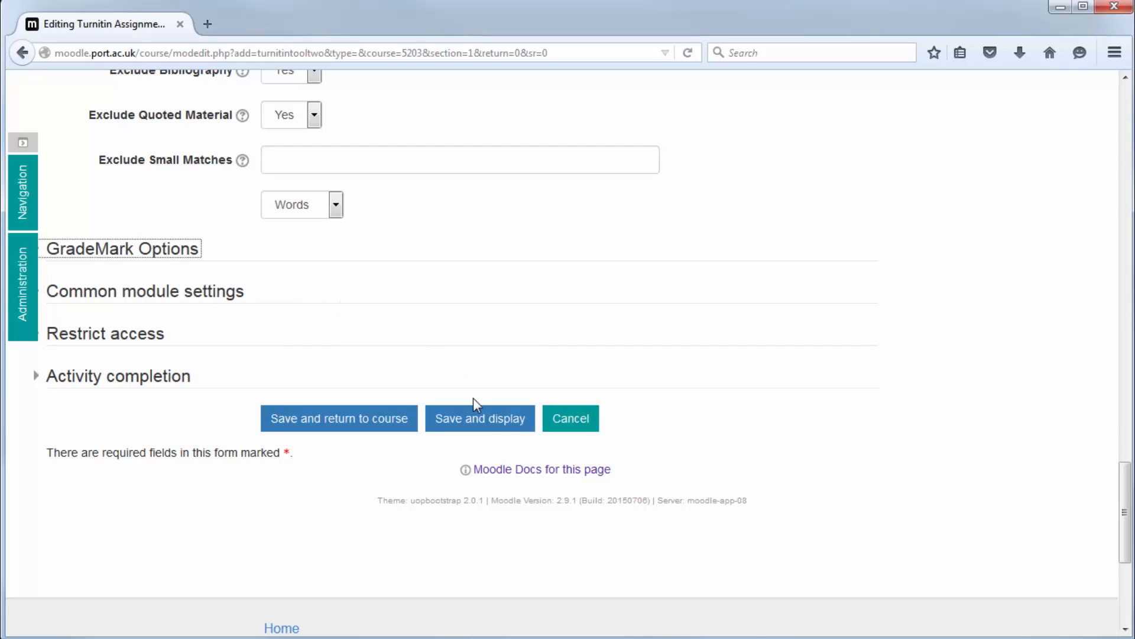
Step: Save the Turnitin assignment and display it
{"action": "left_click", "coordinate": [482, 424]}
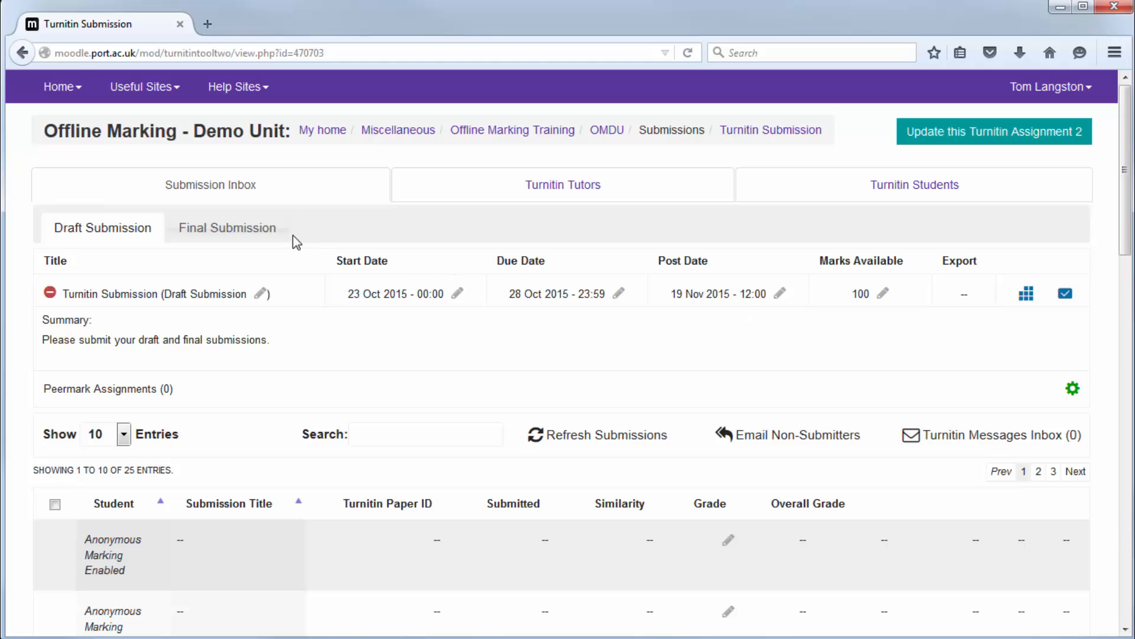
Step: Check the Final Submission and Draft Submission inboxes of the assignment, and return to the OMDU course page
{"action": "left_click", "coordinate": [259, 236]}
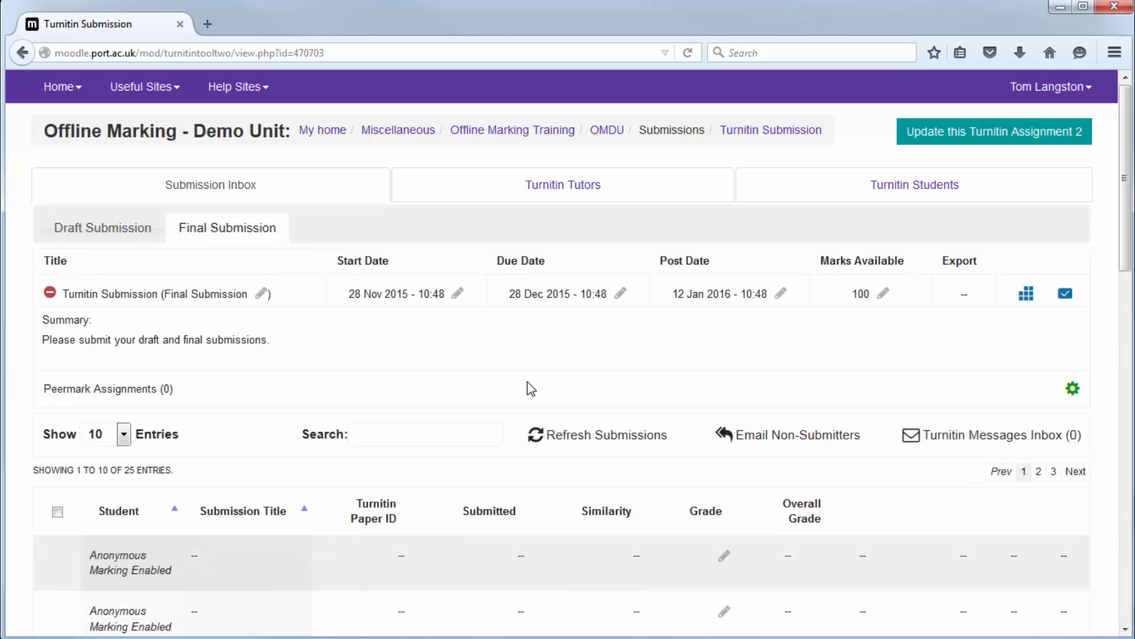
{"action": "scroll", "coordinate": [531, 389], "scroll_direction": "down", "scroll_amount": 5}
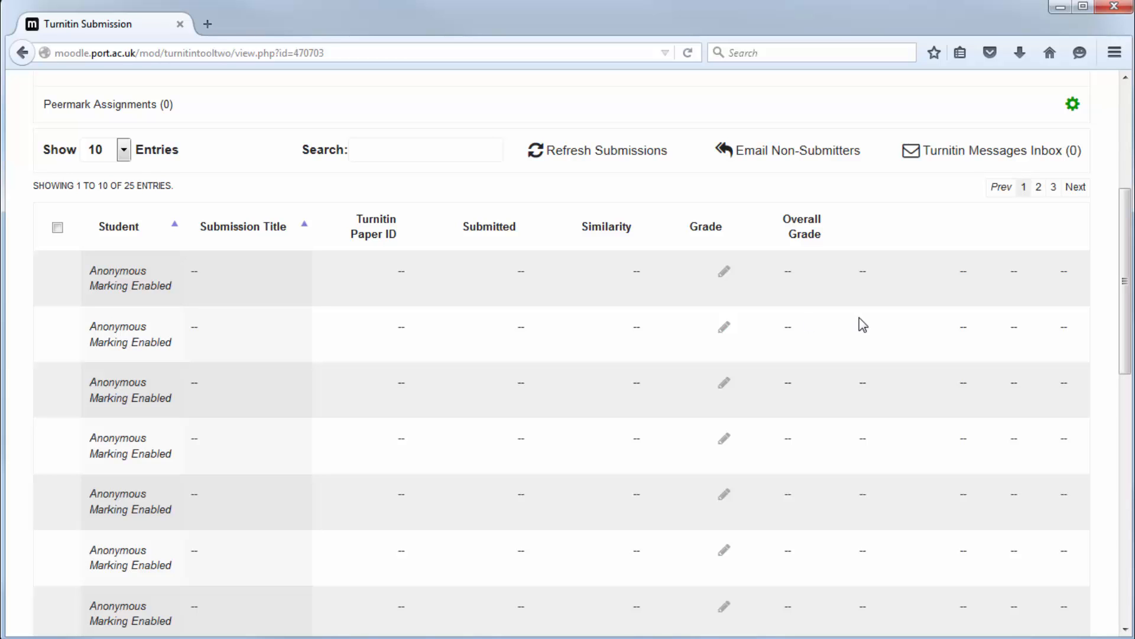
{"action": "scroll", "coordinate": [863, 323], "scroll_direction": "up", "scroll_amount": 5}
{"action": "left_click", "coordinate": [111, 240]}
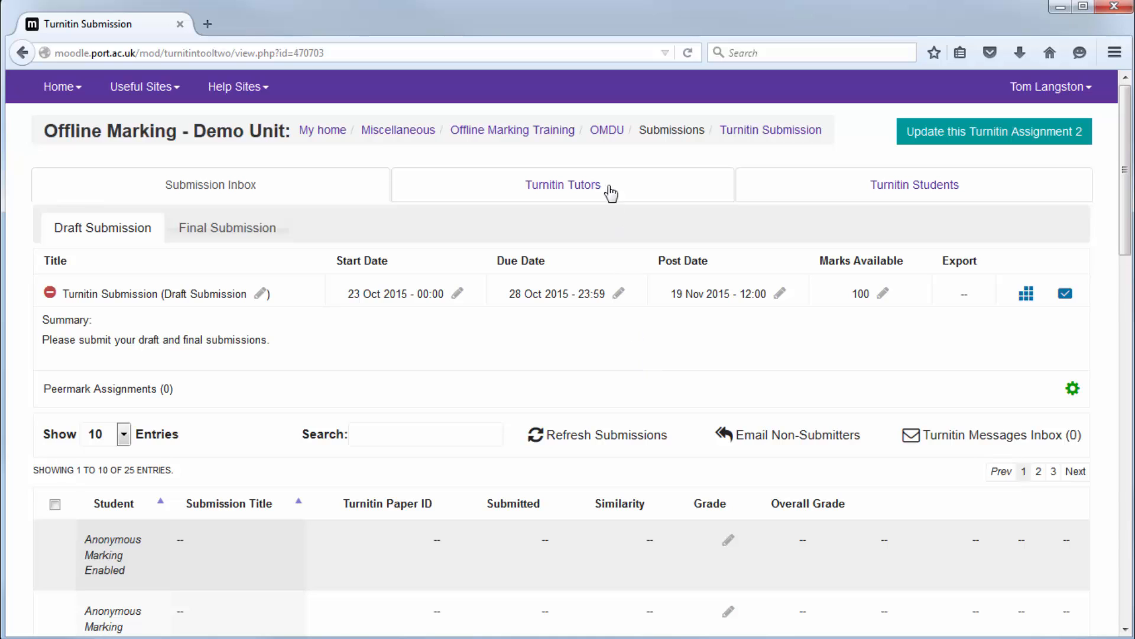
{"action": "left_click", "coordinate": [607, 130]}
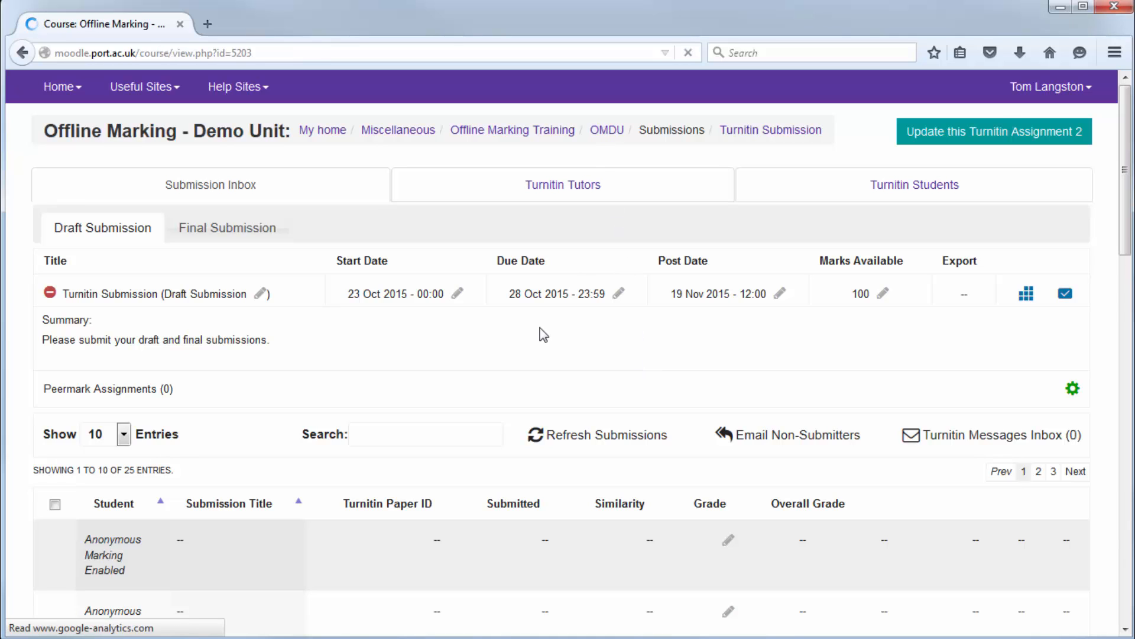